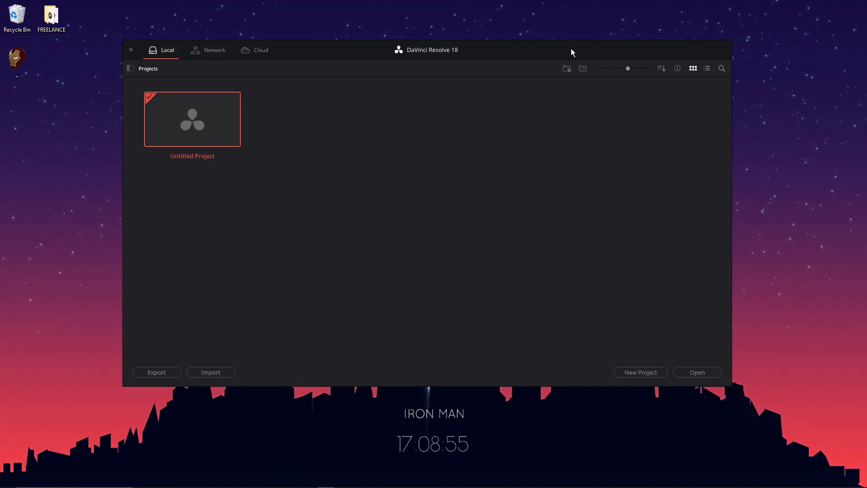
drag(391, 374, 380, 396)
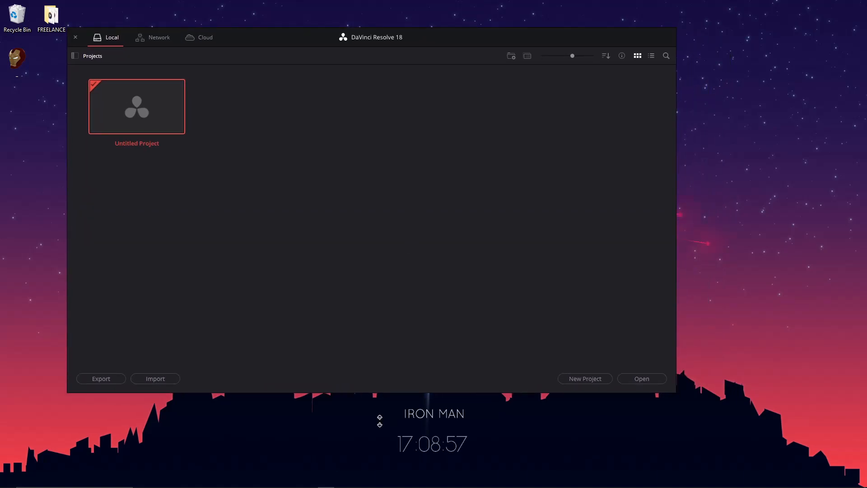
drag(490, 33, 543, 36)
mouse_move(325, 41)
mouse_down()
mouse_move(329, 52)
mouse_move(296, 70)
mouse_move(317, 52)
mouse_up()
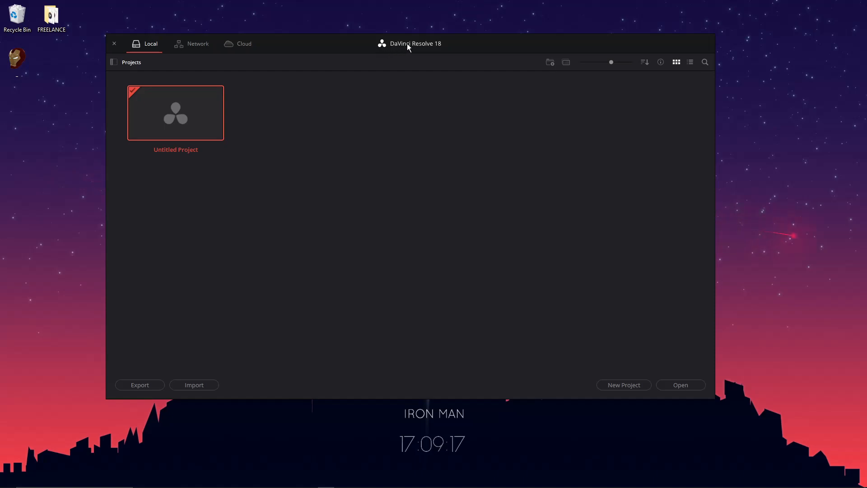
drag(409, 44, 412, 66)
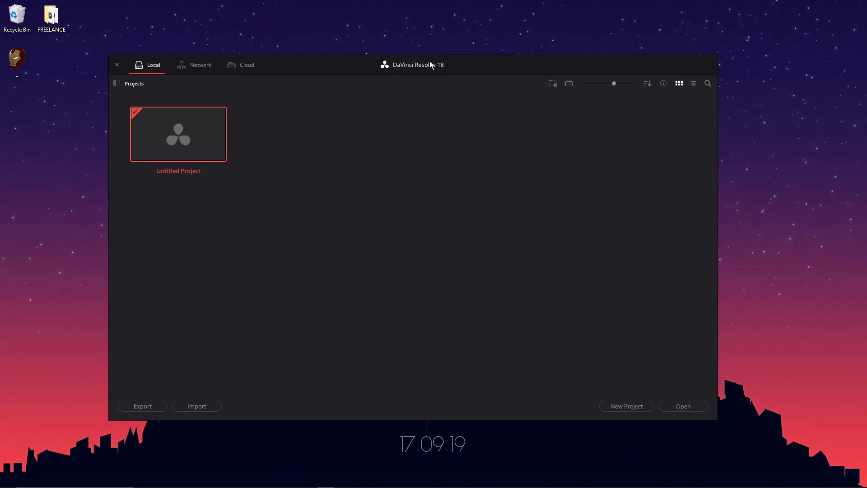
drag(434, 64, 454, 64)
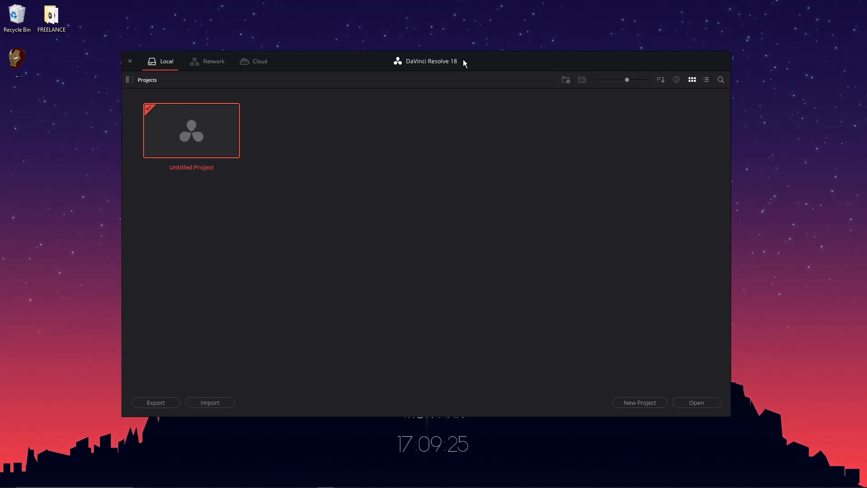
drag(463, 60, 487, 54)
- Open the Untitled Project, then briefly bring up the Notepad effects notes and minimize them
double_click(215, 131)
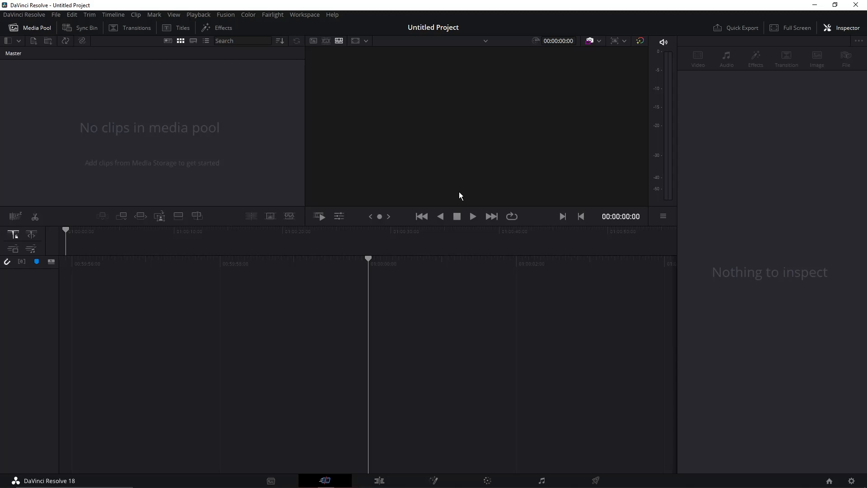
click(343, 484)
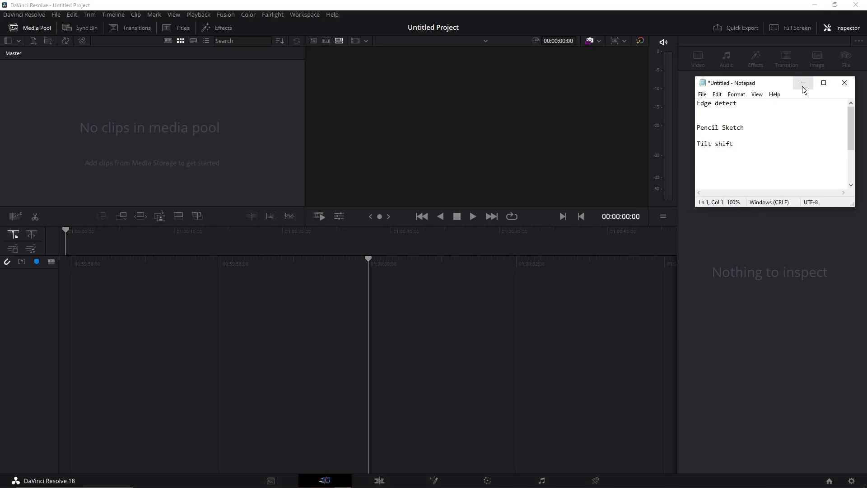
click(805, 88)
click(47, 481)
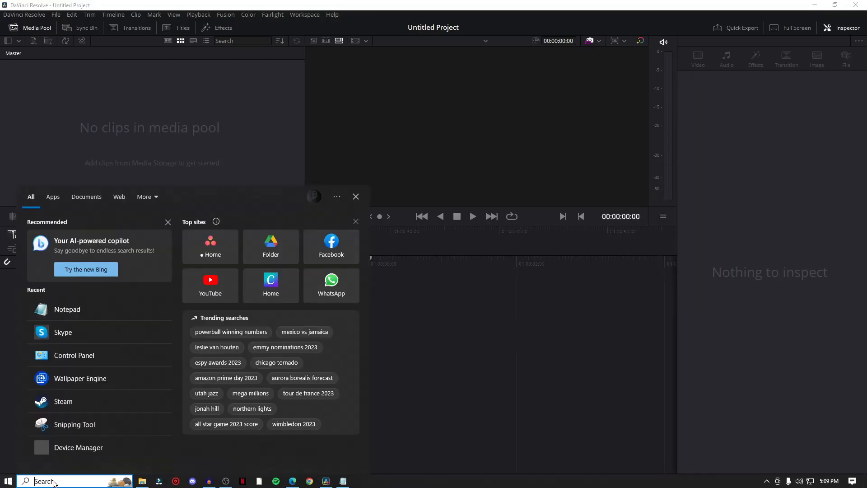
text(notepad)
key(BackSpace)
key(BackSpace)
key(BackSpace)
key(BackSpace)
key(BackSpace)
key(BackSpace)
key(BackSpace)
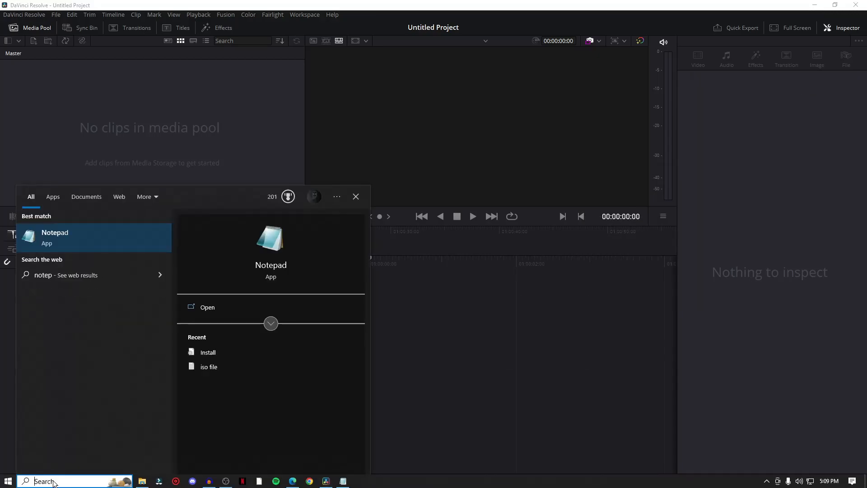
text(notes)
key(BackSpace)
key(BackSpace)
key(BackSpace)
key(BackSpace)
key(BackSpace)
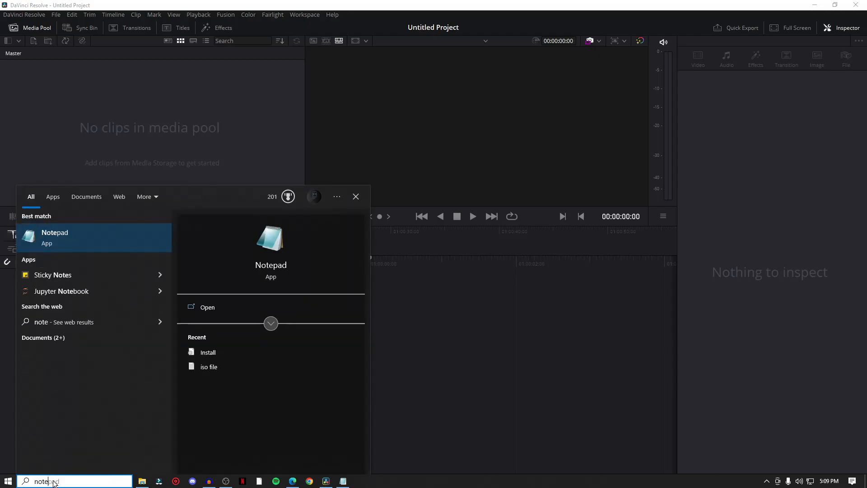
click(2, 397)
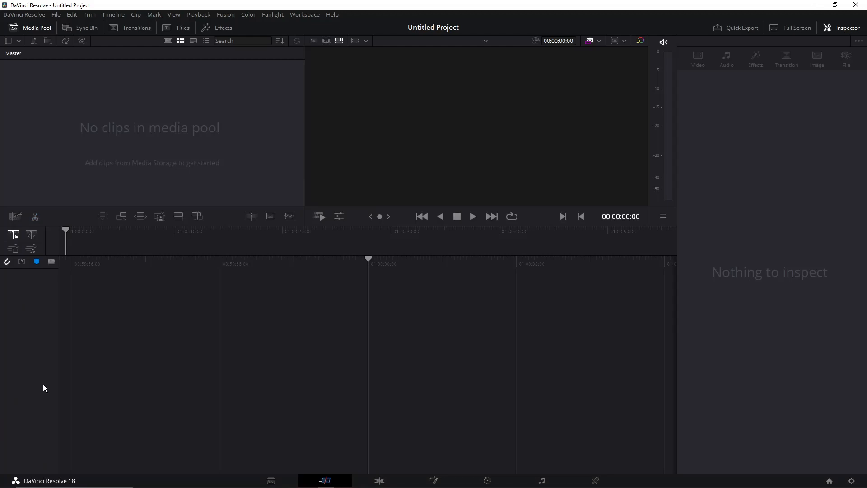
- Review the list of effects in the open Notepad notes and minimize the window again
click(346, 485)
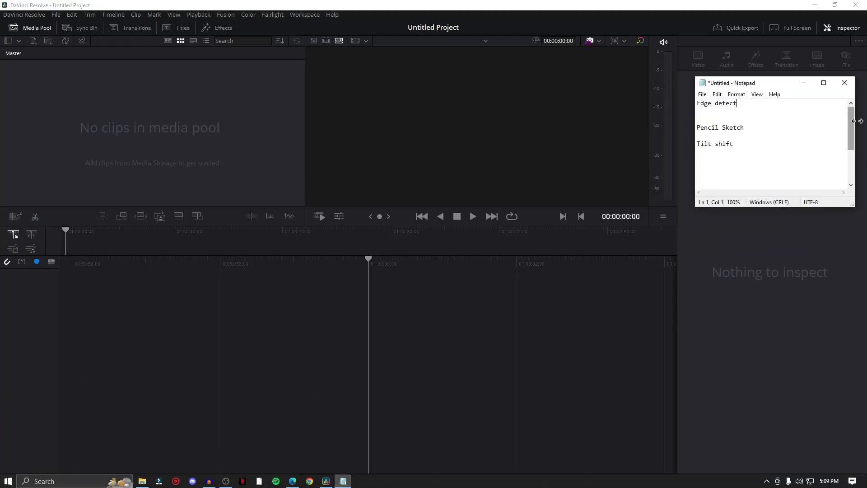
drag(774, 153, 692, 104)
click(771, 120)
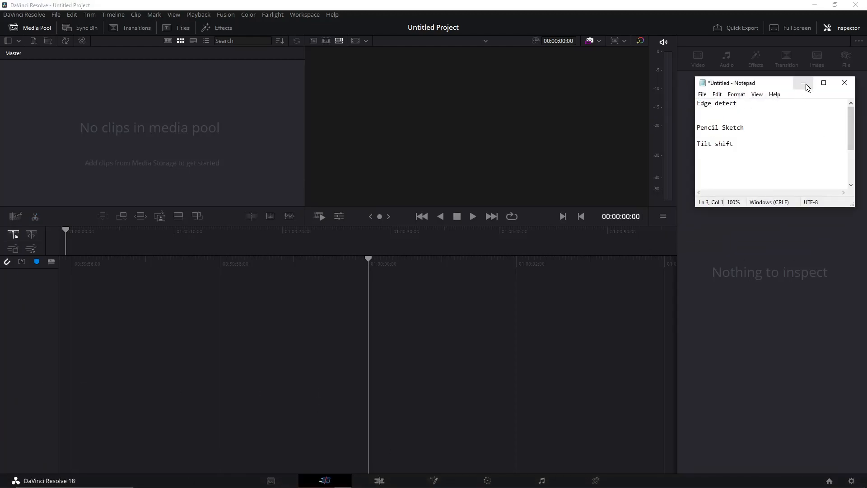
click(803, 83)
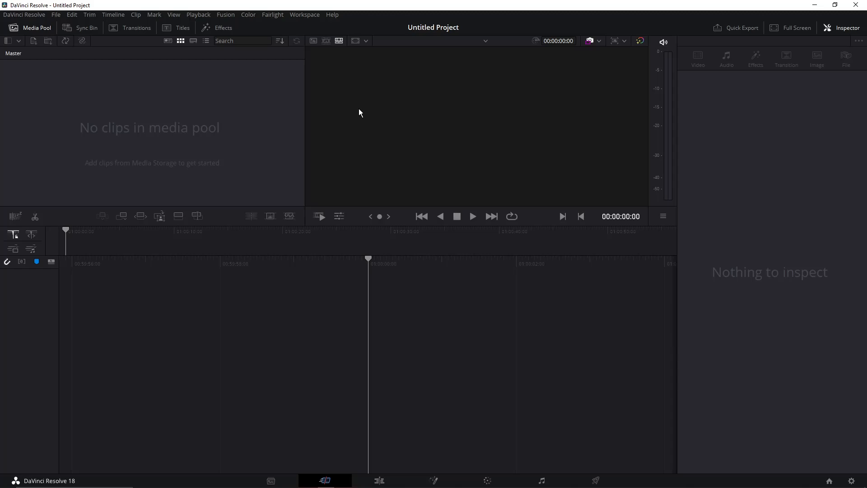
- Import the two Pexels images and the Pexels video of the woman into the media pool
right_click(163, 124)
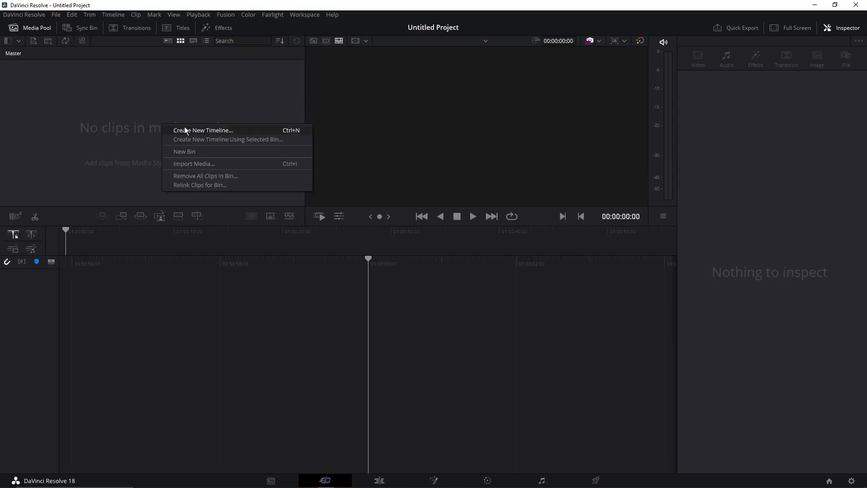
click(205, 165)
click(442, 178)
shift+click(510, 181)
click(701, 325)
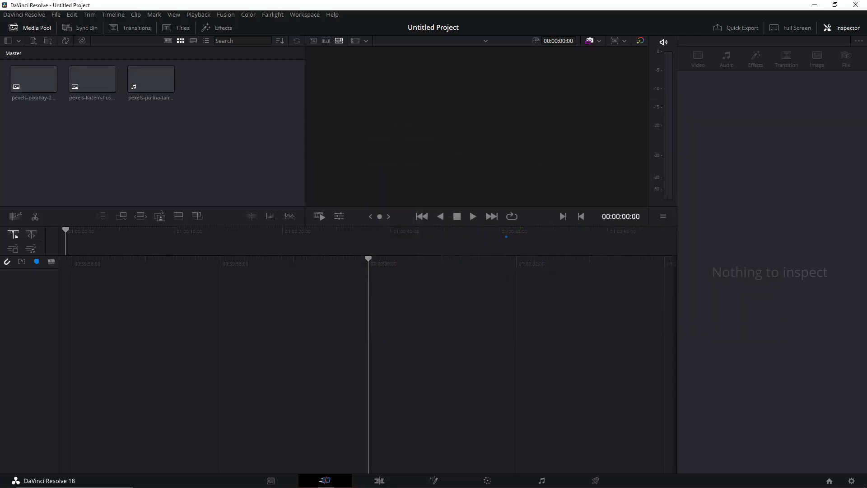
mouse_move(271, 486)
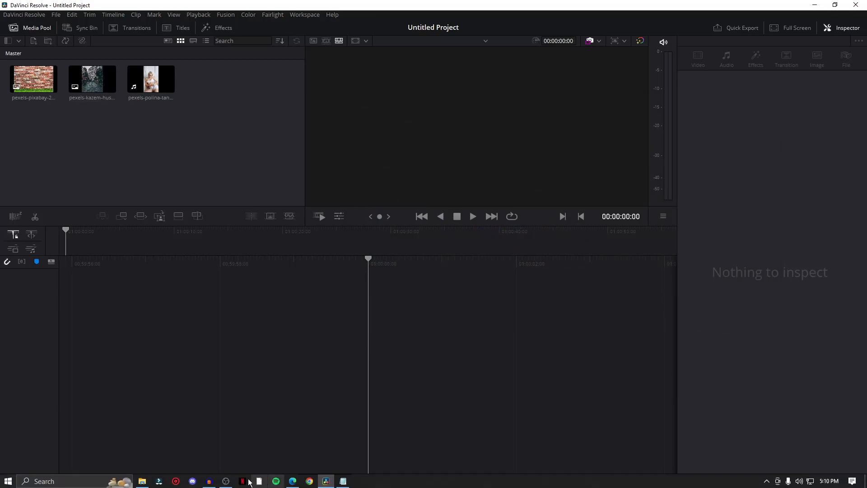
right_click(289, 482)
click(248, 183)
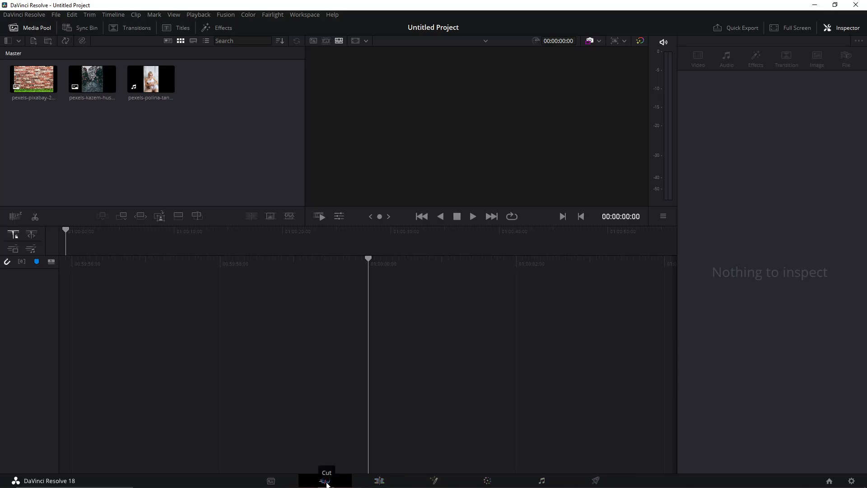
- Switch to the Edit page and place the woman's video clip at the start of a new timeline
click(281, 478)
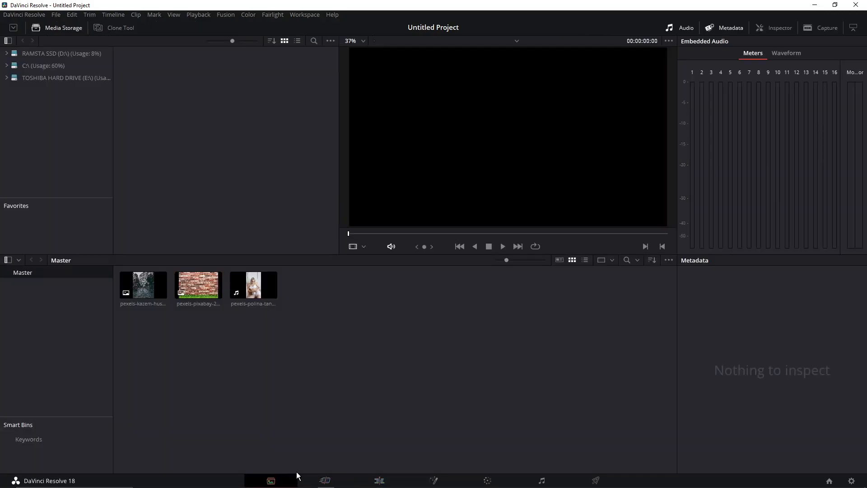
click(327, 483)
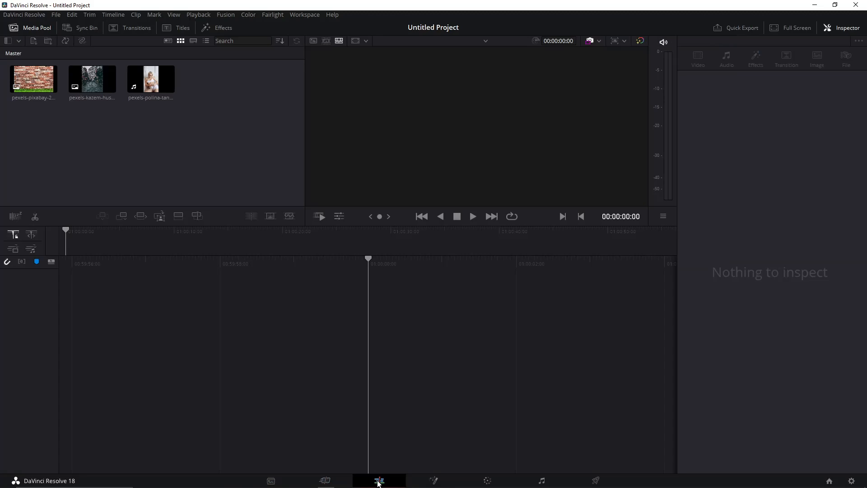
click(379, 480)
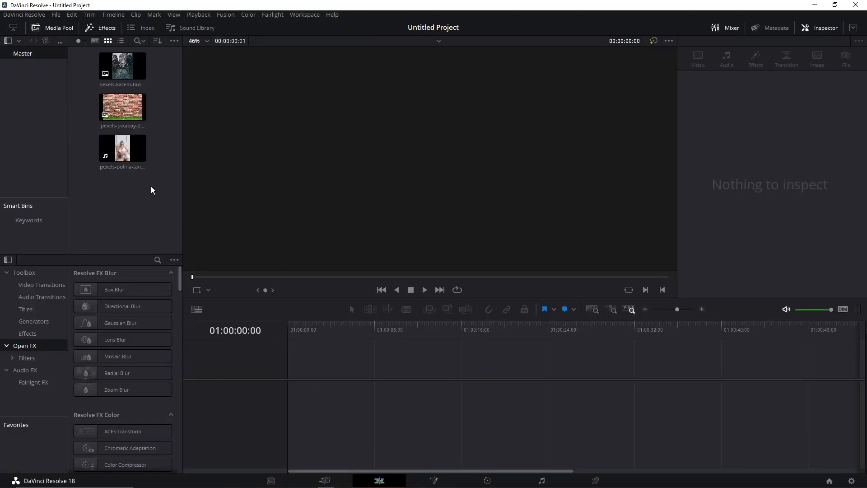
drag(123, 149, 309, 392)
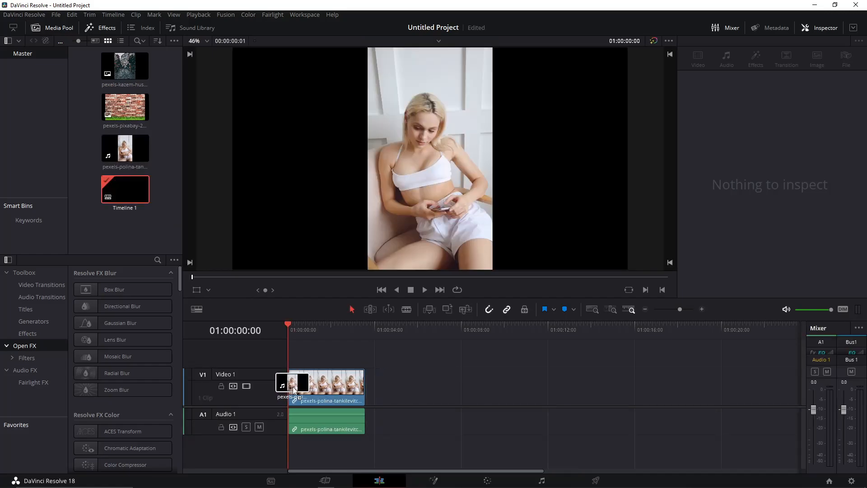
- Unlink the timeline clip's audio from its video and delete the audio part on Audio 1
right_click(340, 421)
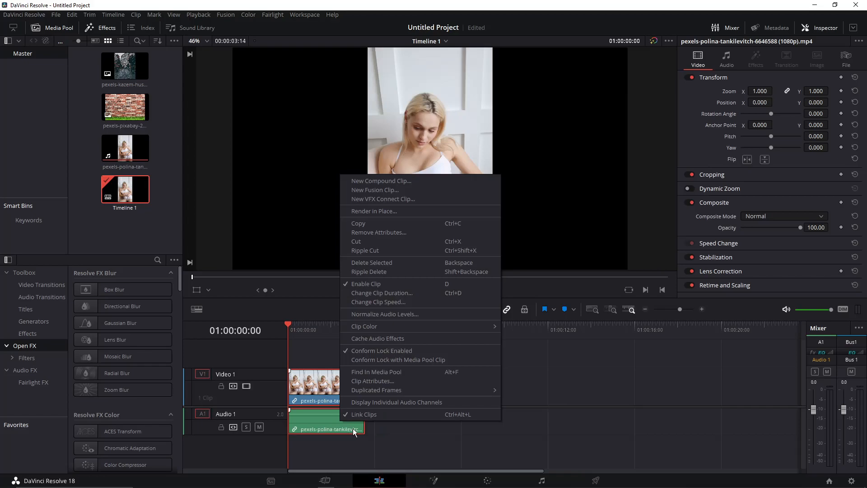
click(354, 438)
right_click(340, 414)
click(362, 408)
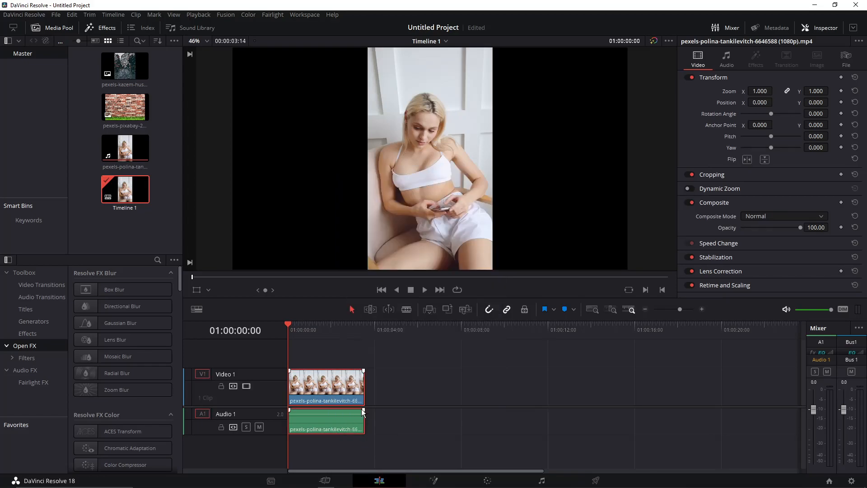
click(351, 418)
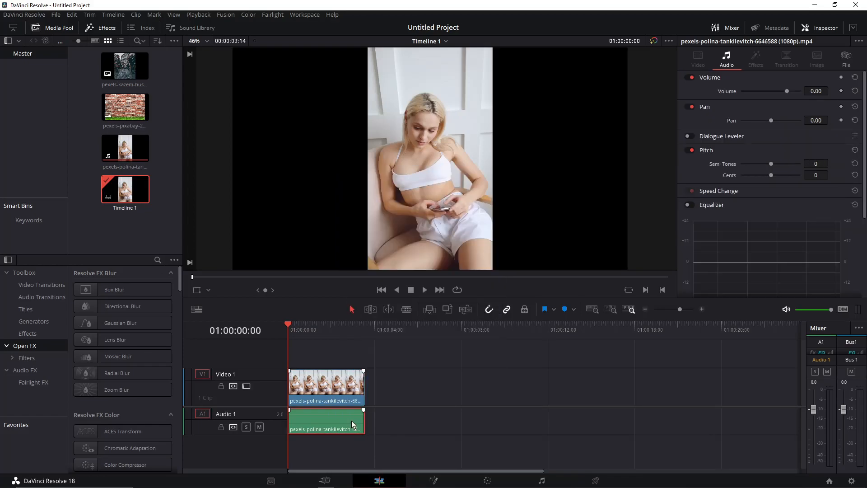
key(Delete)
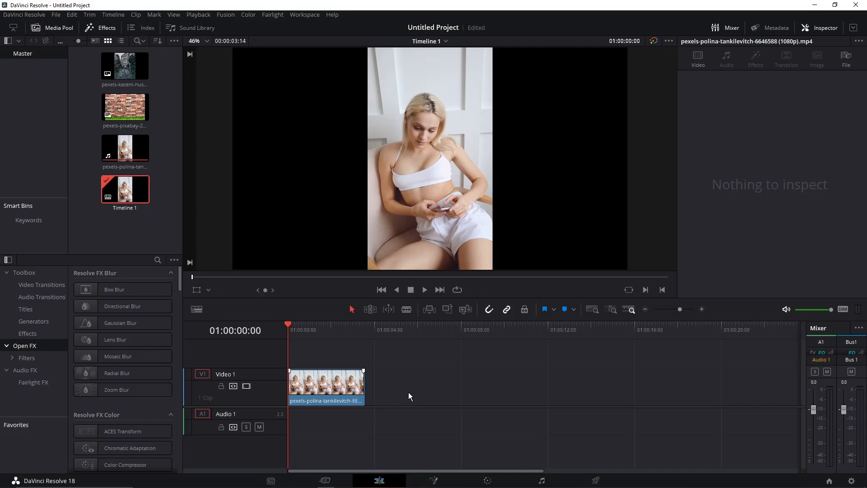
mouse_move(258, 486)
click(227, 483)
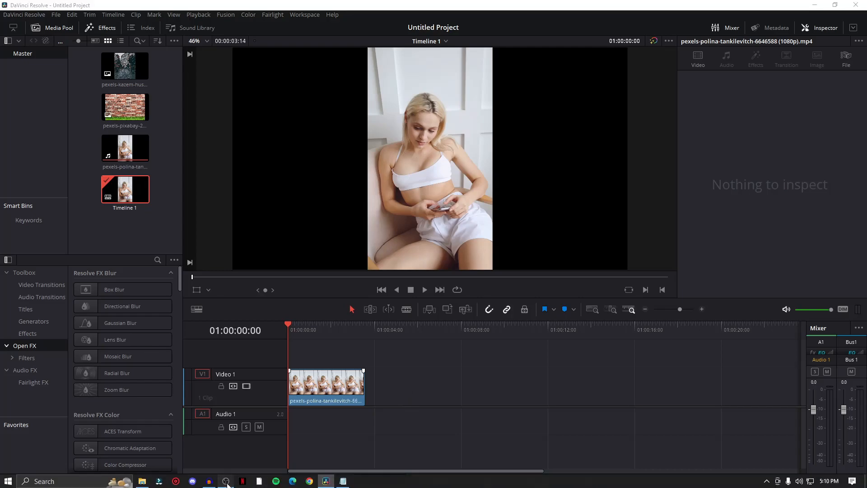
click(228, 484)
click(214, 485)
click(215, 484)
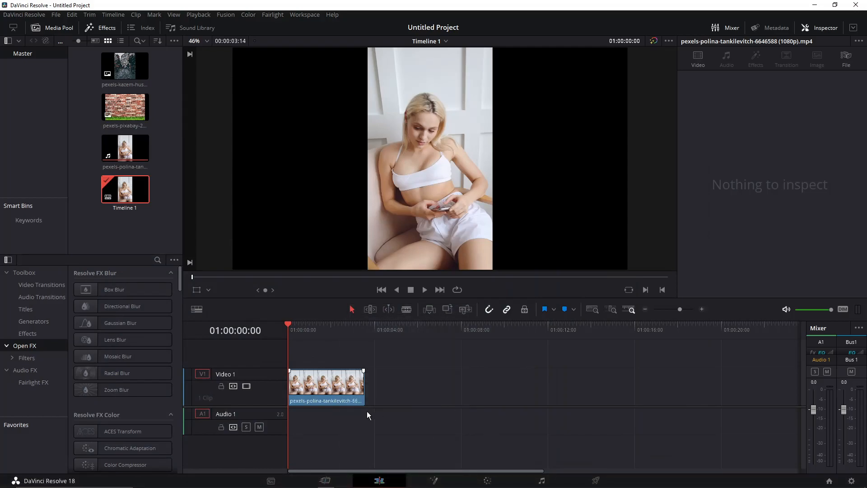
- Duplicate the video clip onto Video 2 directly above the original and enlarge the video track area
click(338, 384)
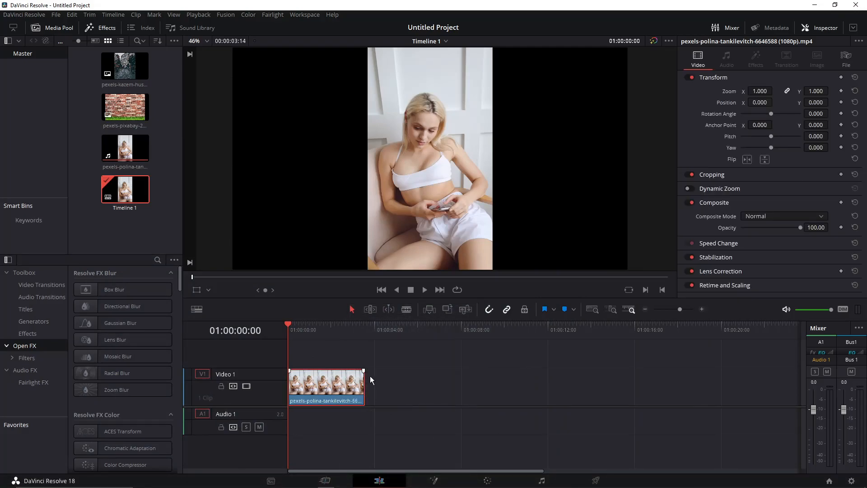
drag(331, 384, 337, 357)
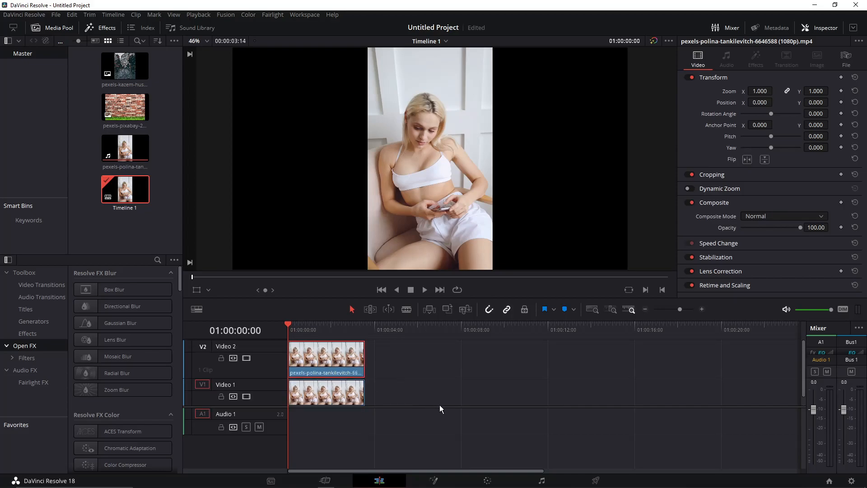
drag(444, 407, 443, 429)
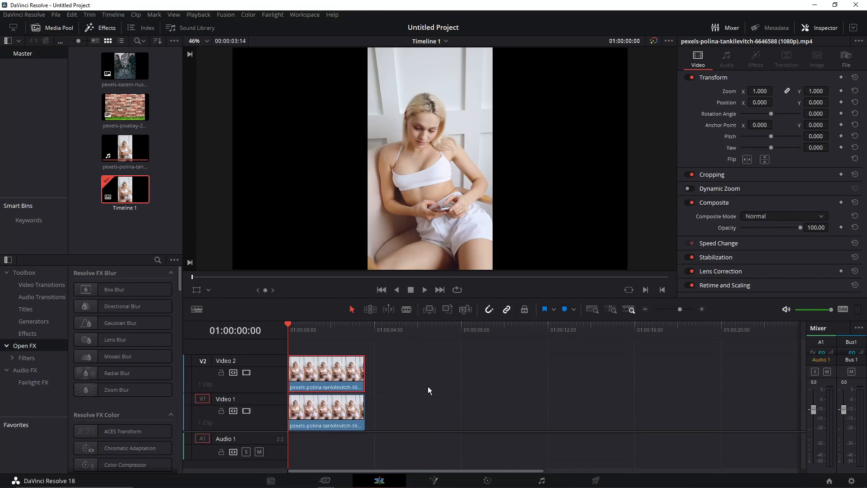
click(408, 373)
- Select the Video 2 clip, check the effect name in the Notepad notes, and search the Open FX library for "edge"
click(330, 373)
click(158, 260)
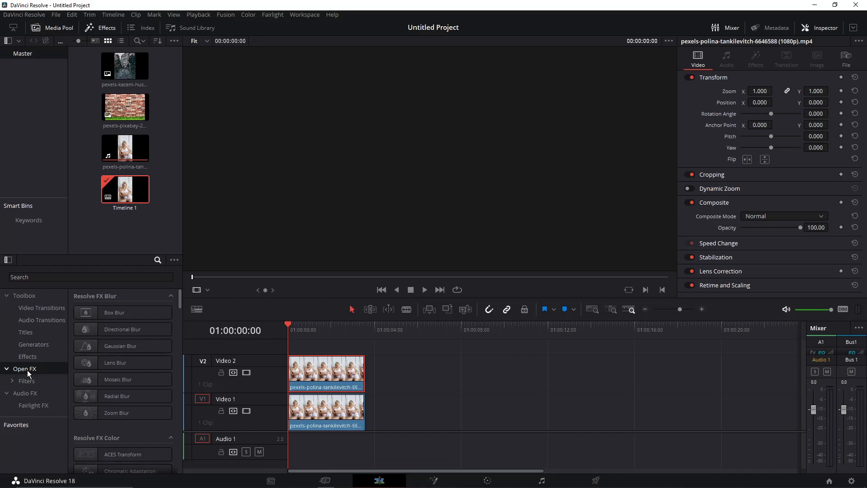
click(90, 277)
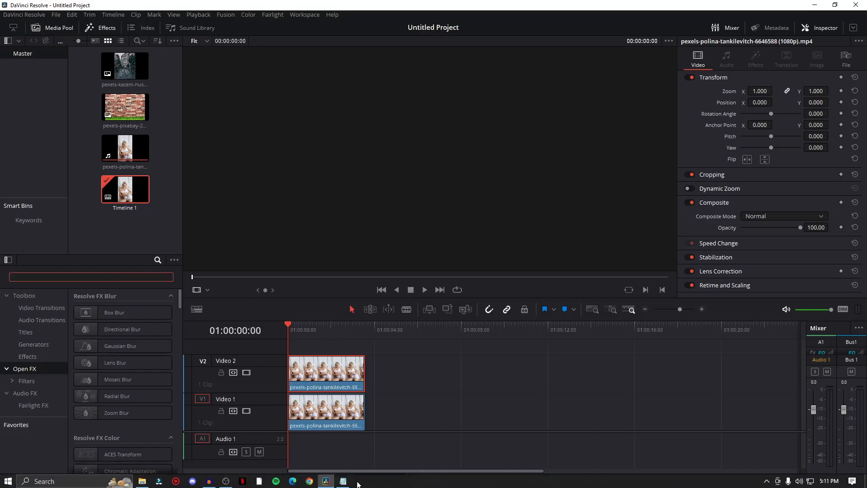
click(343, 482)
key(shift+Home)
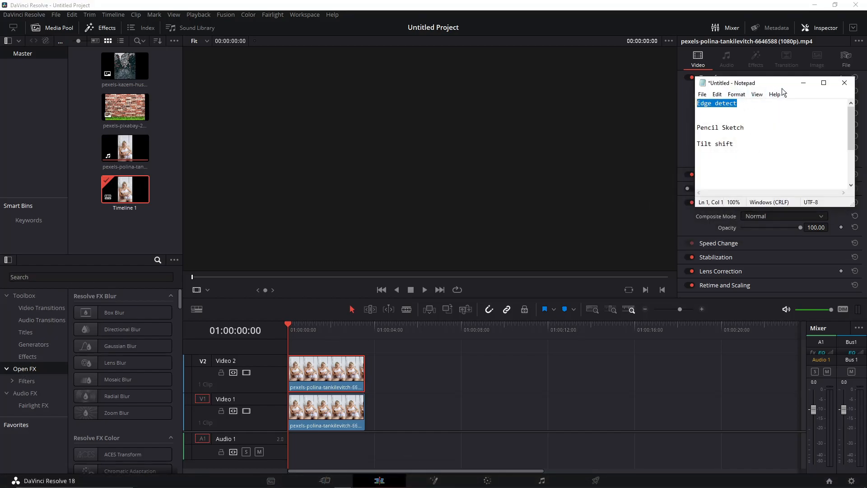
click(804, 82)
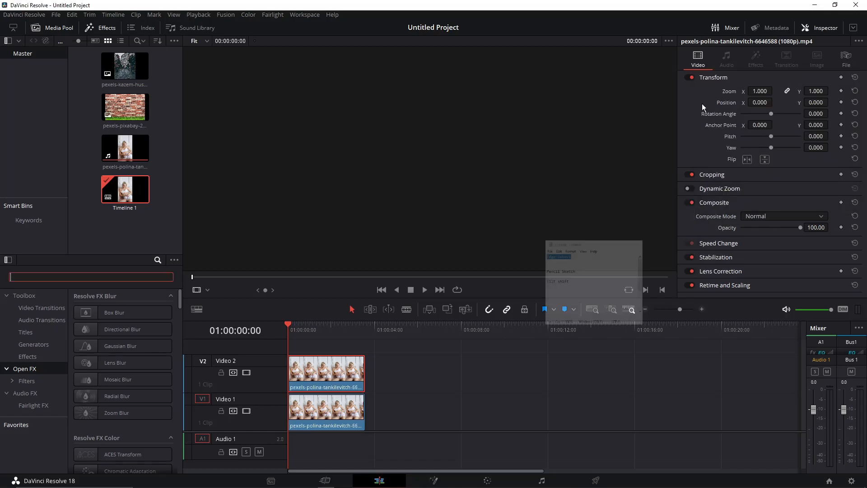
text(edge)
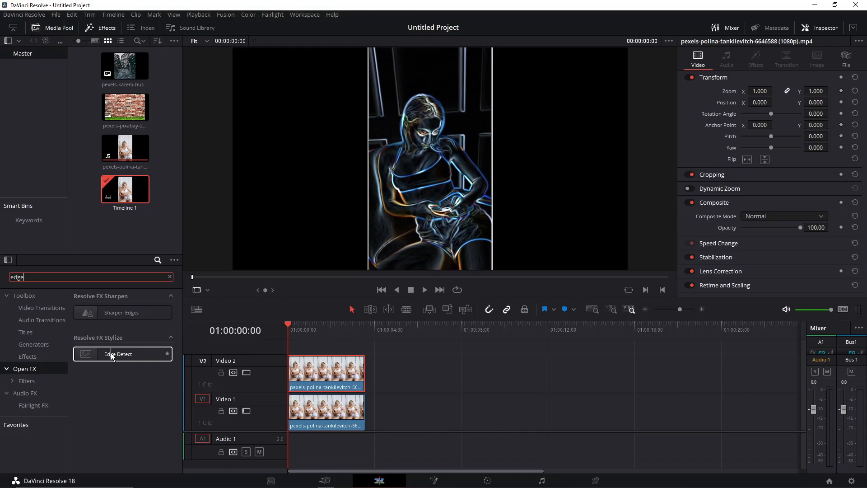
- Apply the Edge Detect effect to the Video 2 clip and set its mode to Grayscale Edges
click(119, 392)
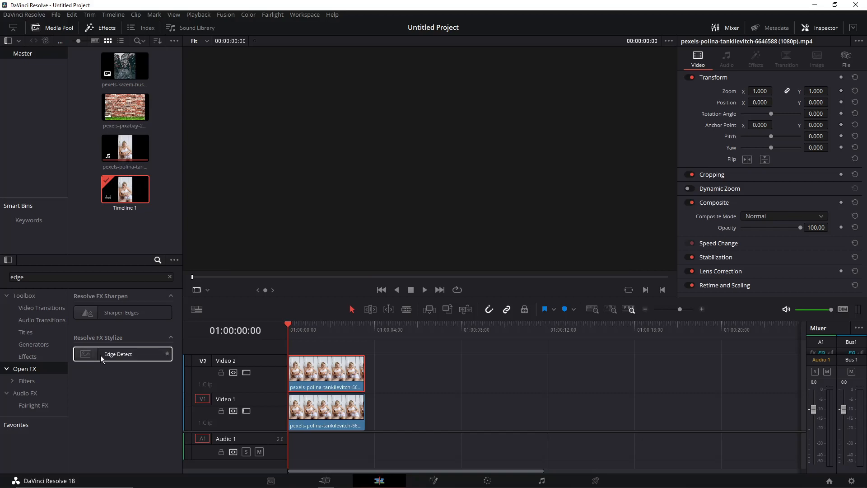
drag(103, 358, 314, 372)
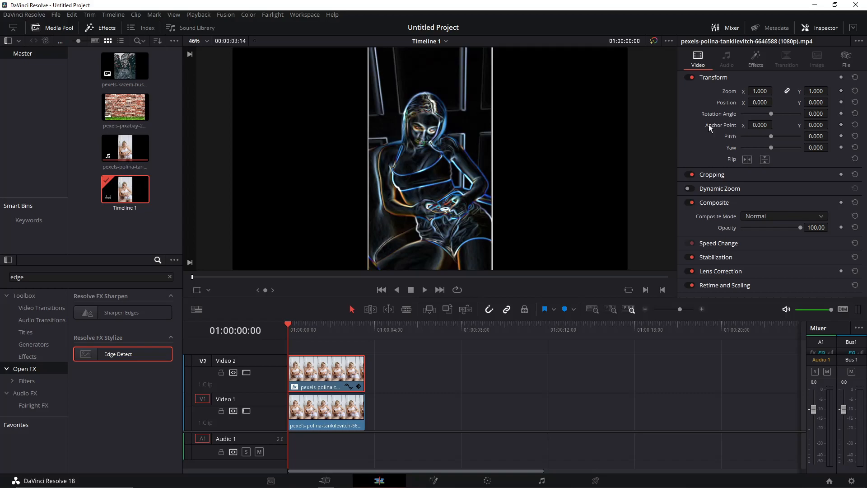
click(758, 61)
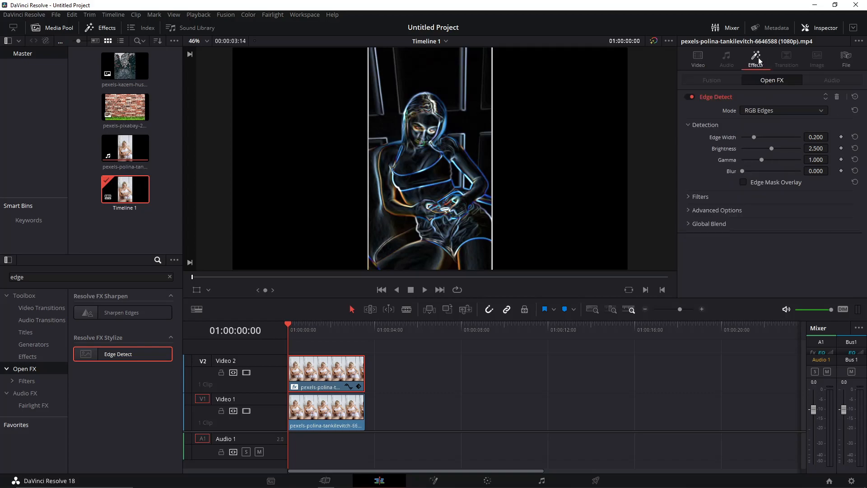
click(762, 112)
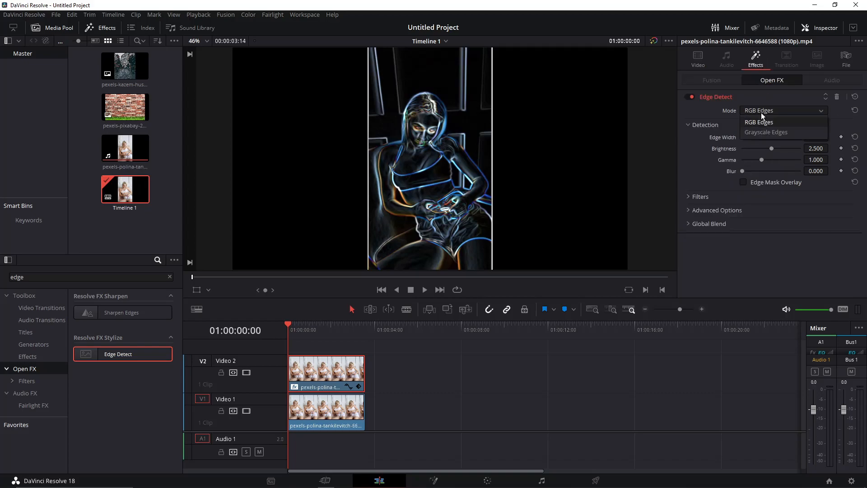
click(780, 130)
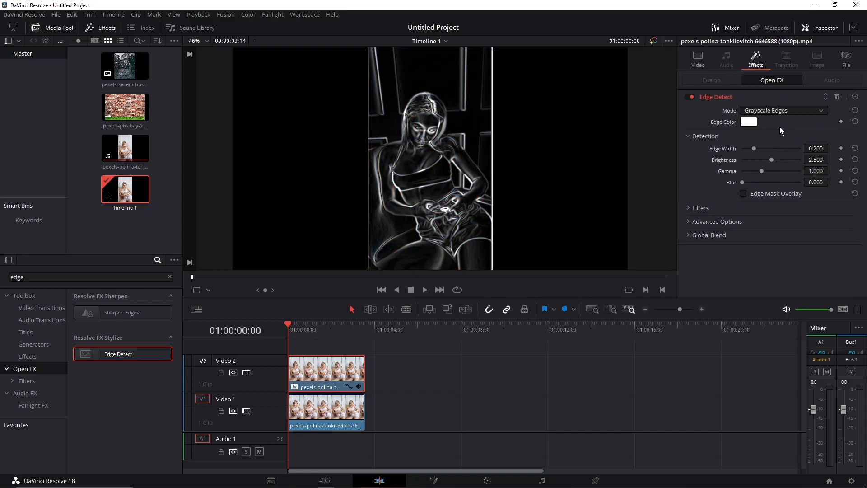
- Lower the Edge Detect gamma to 0.628 and brightness to 2.402, keeping the Grayscale Edges mode
mouse_move(760, 172)
mouse_down()
mouse_move(795, 173)
mouse_move(737, 172)
mouse_move(749, 172)
mouse_up()
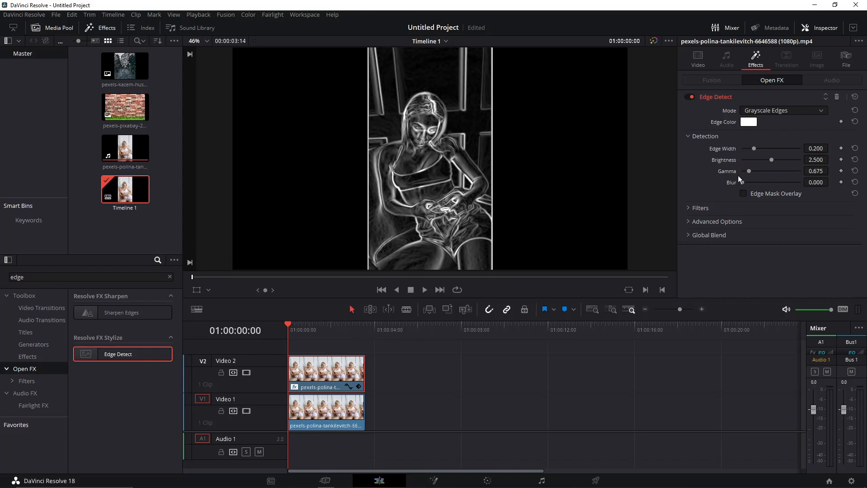
drag(769, 160, 748, 171)
click(809, 111)
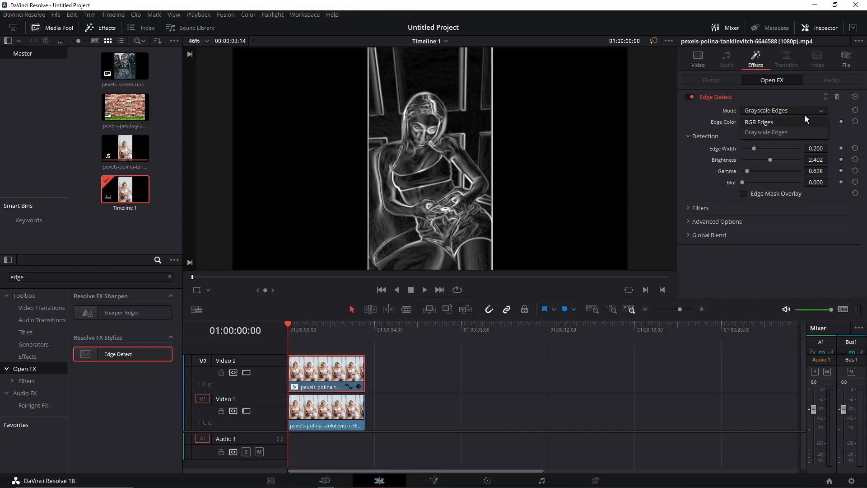
click(807, 132)
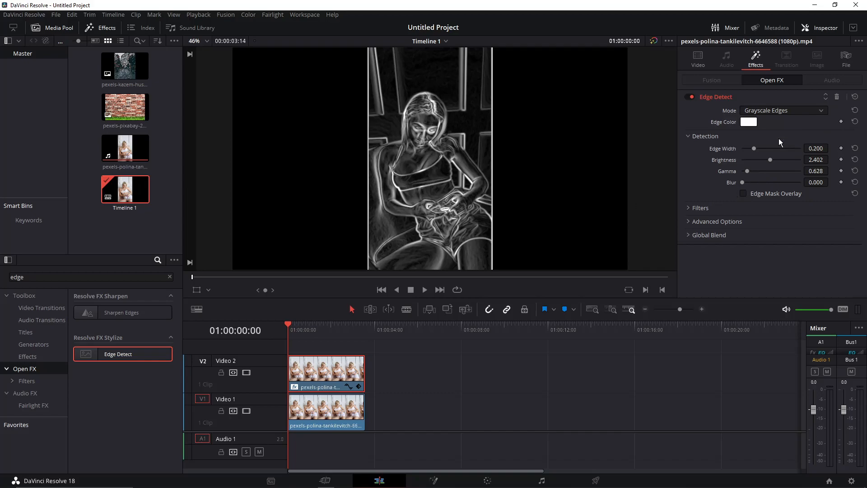
- Delete all clips from the timeline and remove Timeline 1 from the media pool
click(394, 351)
click(357, 376)
key(ctrl+a)
key(Delete)
click(129, 193)
key(Delete)
click(503, 275)
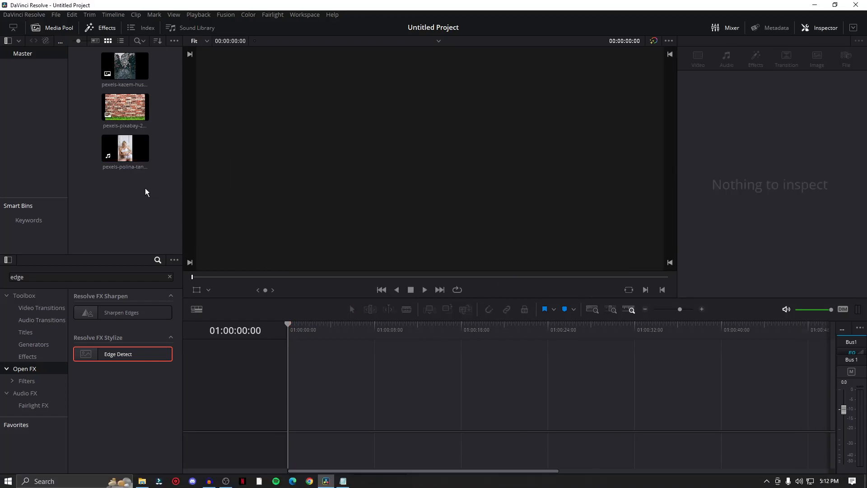
- Check the next effect name in the Notepad notes and place the woman's video at the start of a new timeline
click(128, 155)
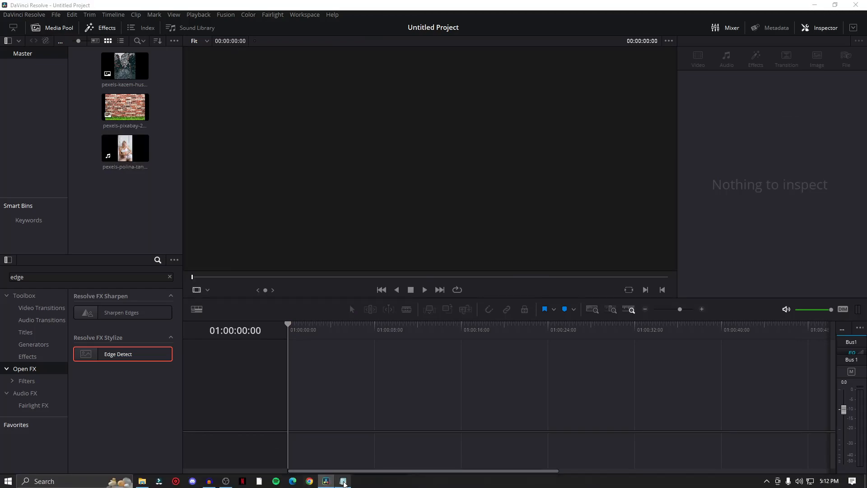
click(335, 481)
drag(745, 119, 697, 121)
click(804, 74)
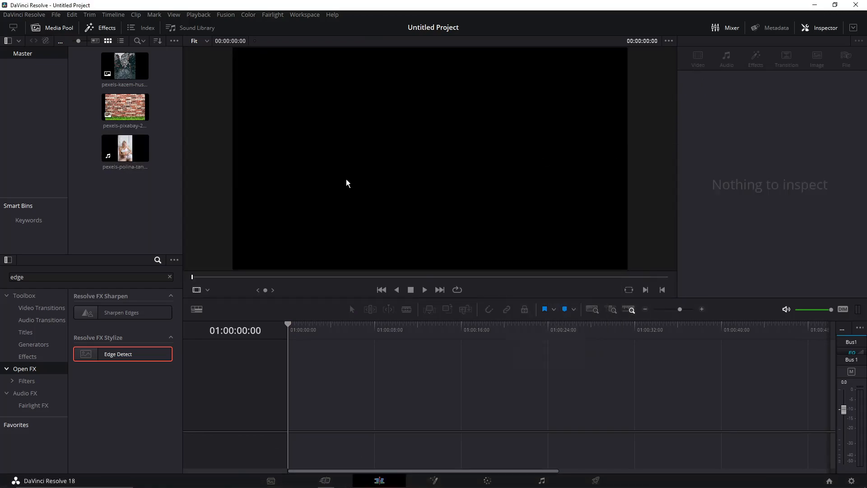
drag(131, 173, 289, 391)
- Unlink the new timeline clip's audio from its video and delete the audio part
right_click(355, 423)
click(370, 416)
click(351, 416)
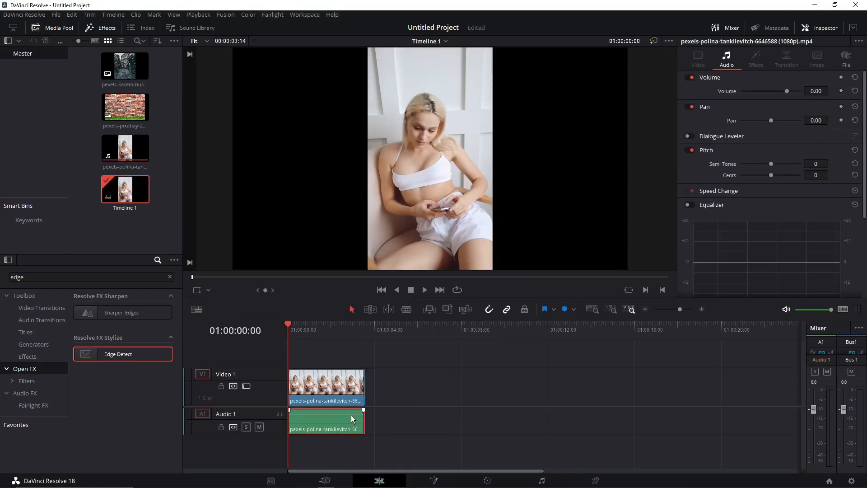
key(Delete)
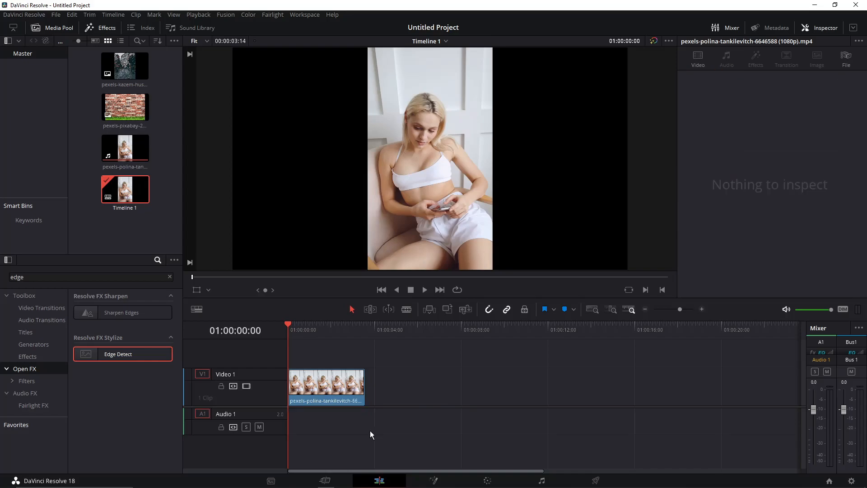
- Duplicate the woman's video clip onto Video 2 directly above the original
click(85, 278)
click(349, 390)
drag(350, 384, 353, 352)
click(429, 358)
scroll(311, 355, up, 1)
- Enlarge the video track area and trim the Video 2 clip's start so it begins slightly after the Video 1 clip
drag(291, 353, 298, 357)
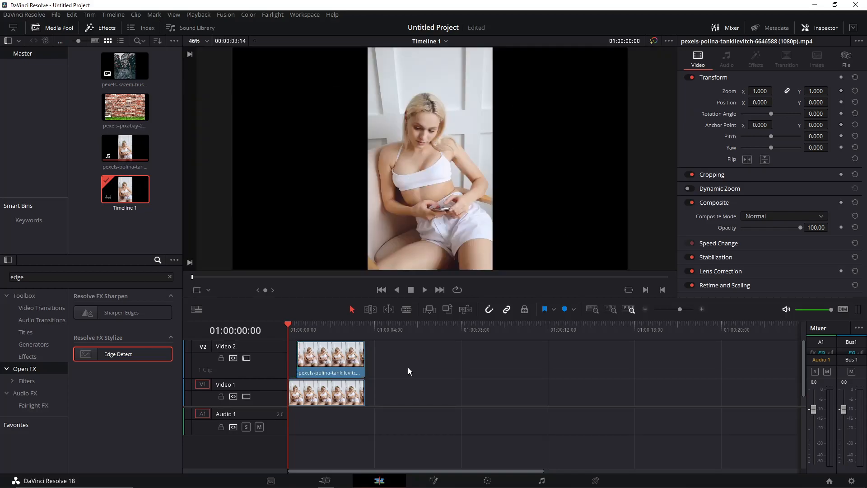
scroll(407, 369, down, 1)
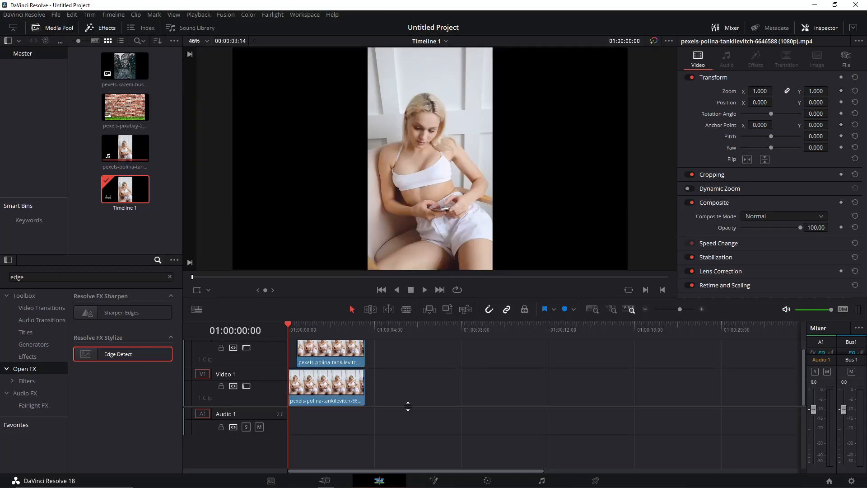
drag(407, 407, 403, 436)
key(ctrl+z)
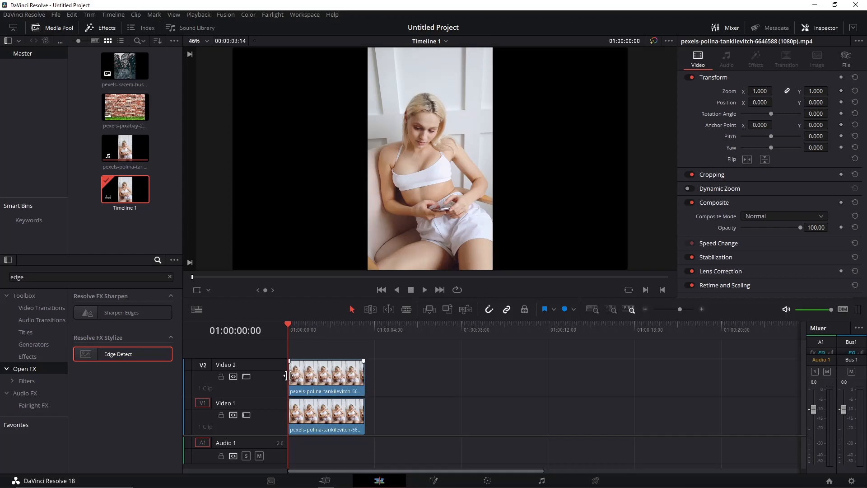
drag(286, 376, 305, 377)
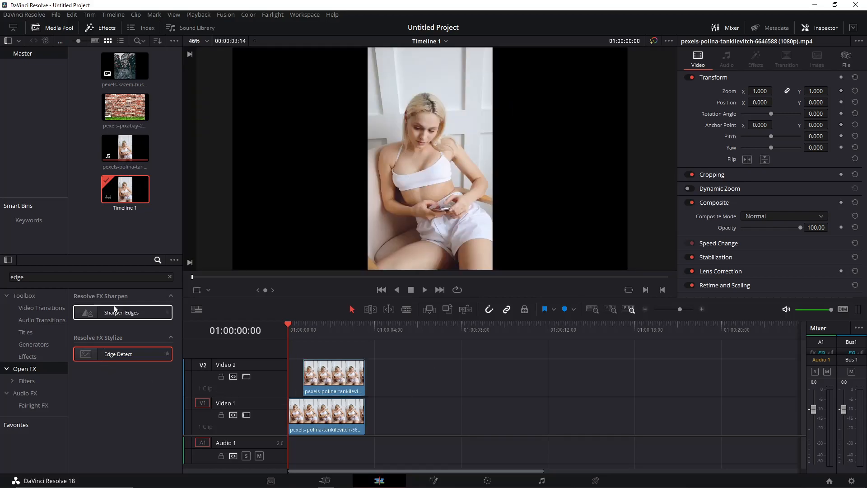
- Search the Open FX library for "penci" and apply Pencil Sketch to the Video 2 clip, declining the Studio purchase offer
click(169, 276)
text(pencit)
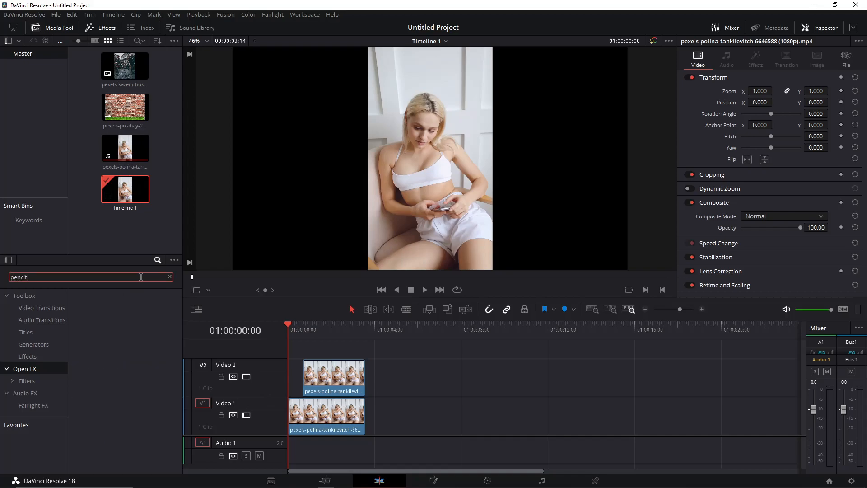
key(BackSpace)
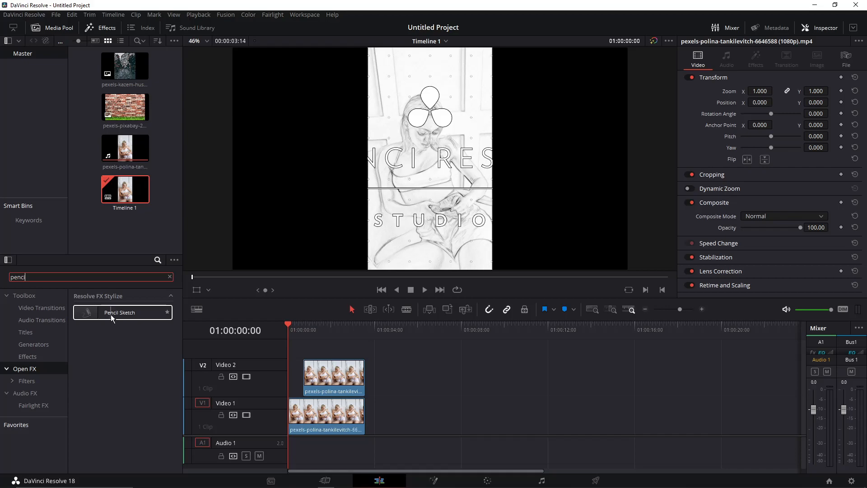
mouse_move(110, 314)
mouse_down()
mouse_move(102, 315)
mouse_move(272, 380)
mouse_move(316, 379)
mouse_up()
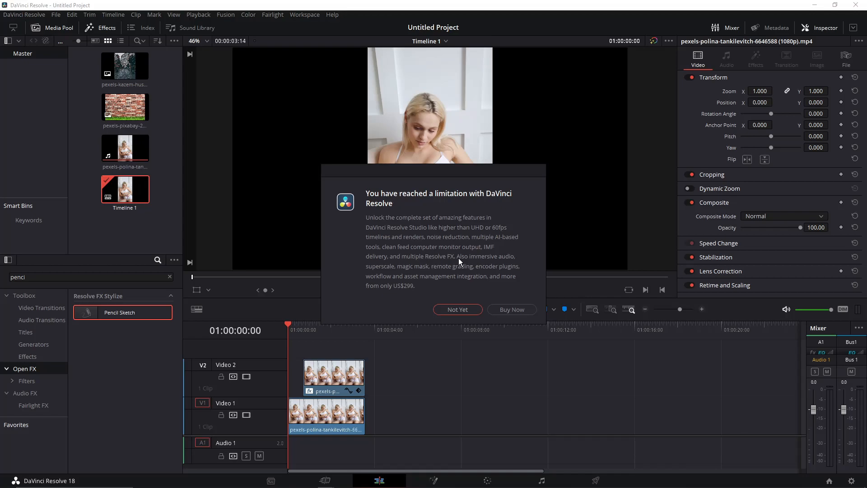
click(460, 311)
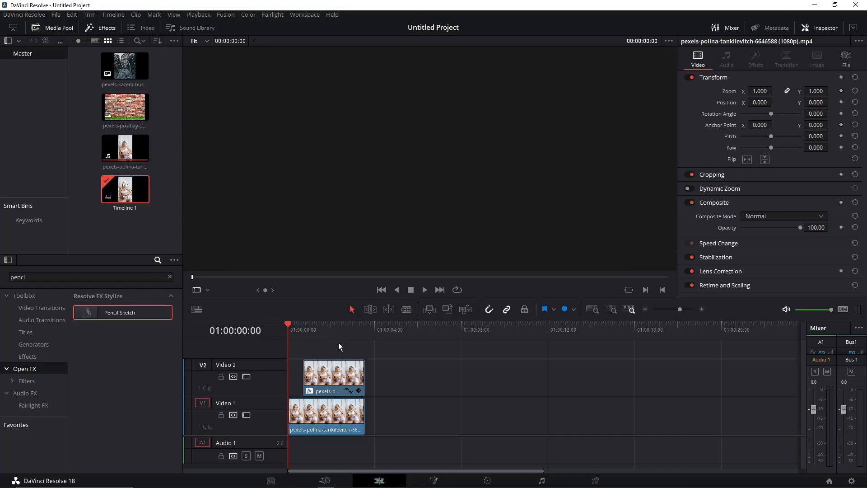
- Turn off Color Sketch and set Stroke Strength to 1.550 in the Video 2 clip's Pencil Sketch settings
click(341, 378)
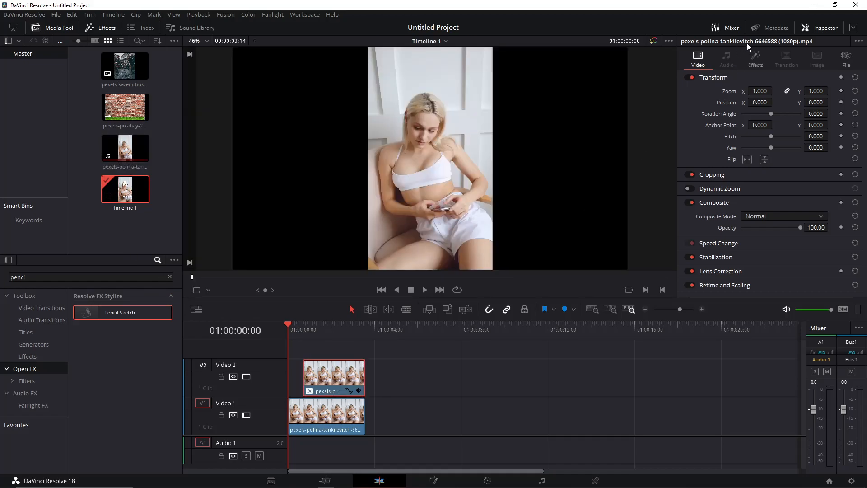
click(756, 55)
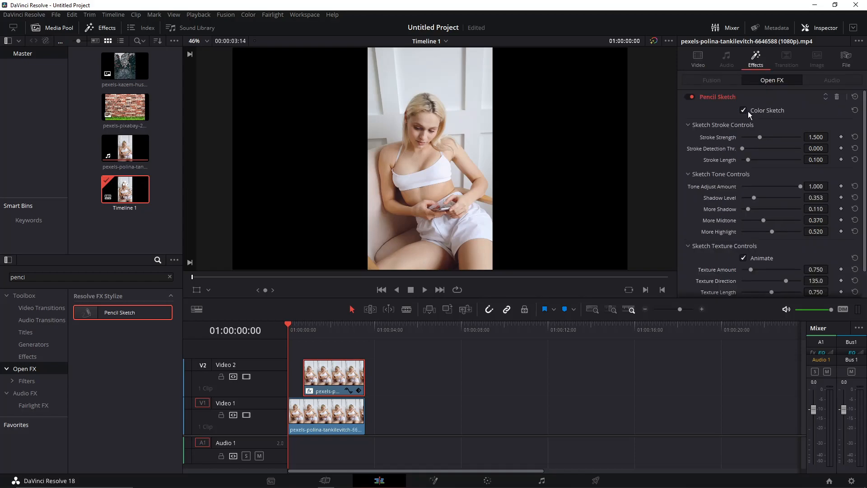
click(743, 111)
scroll(741, 176, down, 2)
scroll(741, 179, up, 2)
scroll(750, 191, down, 2)
scroll(752, 187, up, 2)
scroll(742, 171, down, 2)
scroll(744, 175, up, 2)
mouse_move(119, 317)
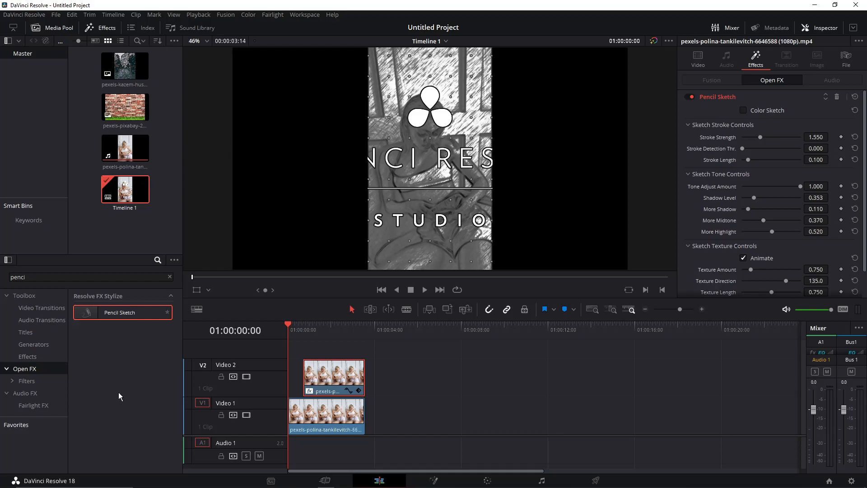
- Delete both clips of the woman's video from the timeline and remove the emptied Timeline 1
drag(378, 437, 305, 364)
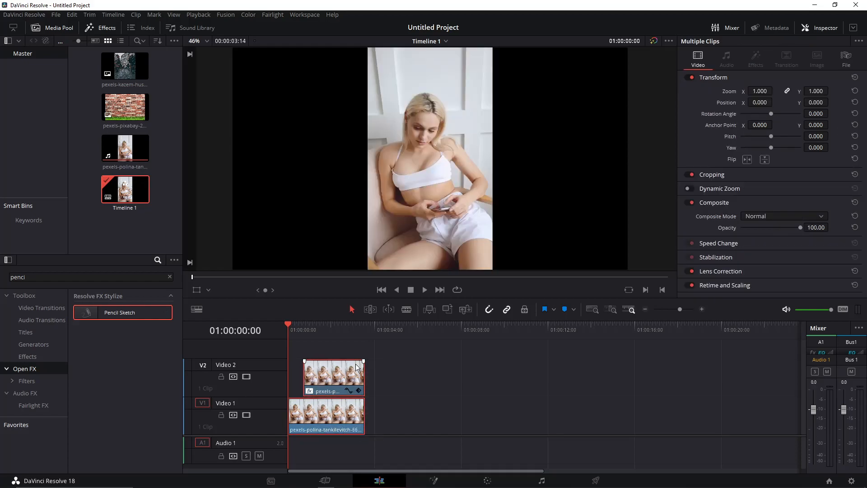
key(Delete)
right_click(121, 193)
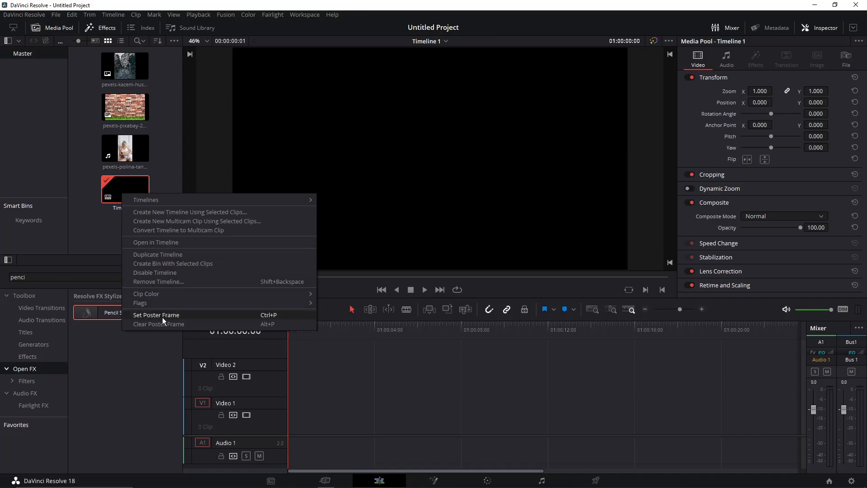
click(90, 169)
right_click(119, 188)
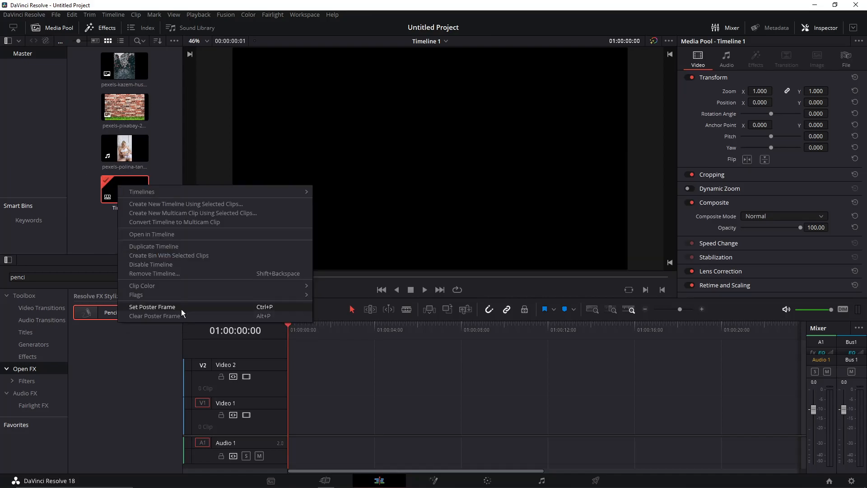
click(173, 273)
click(498, 276)
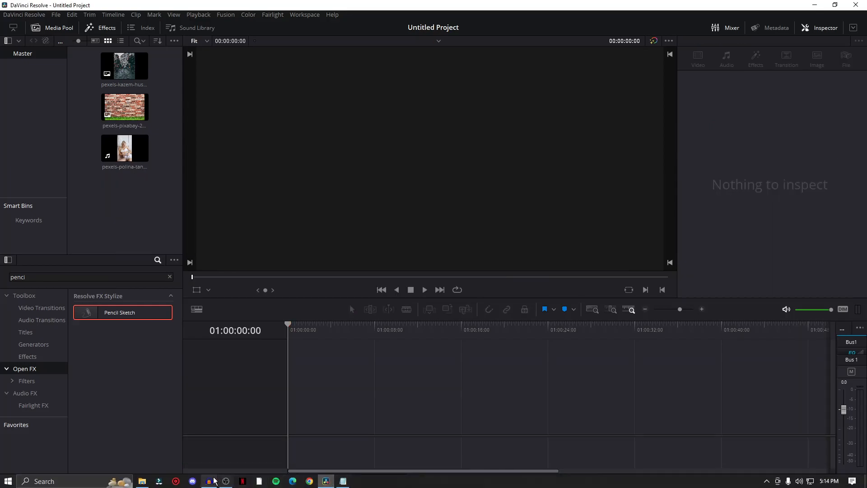
- Check the Notepad notes for the next effect and place the street photo at the start of a new timeline
click(209, 482)
click(209, 481)
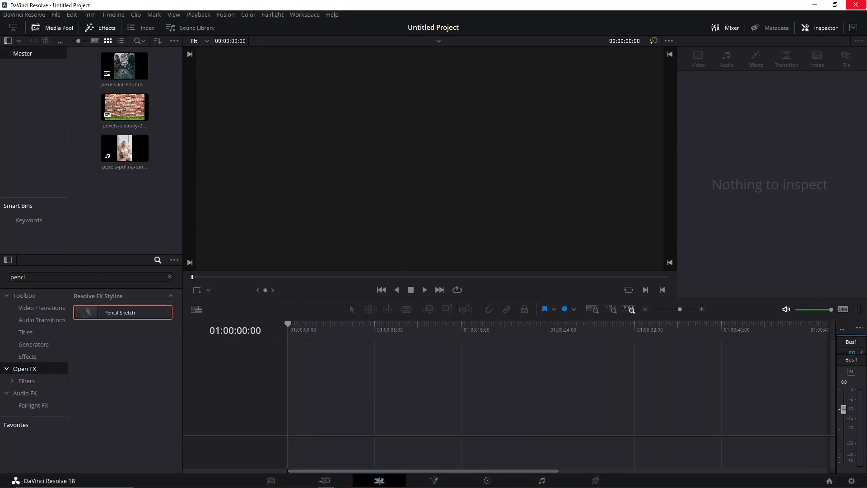
click(343, 481)
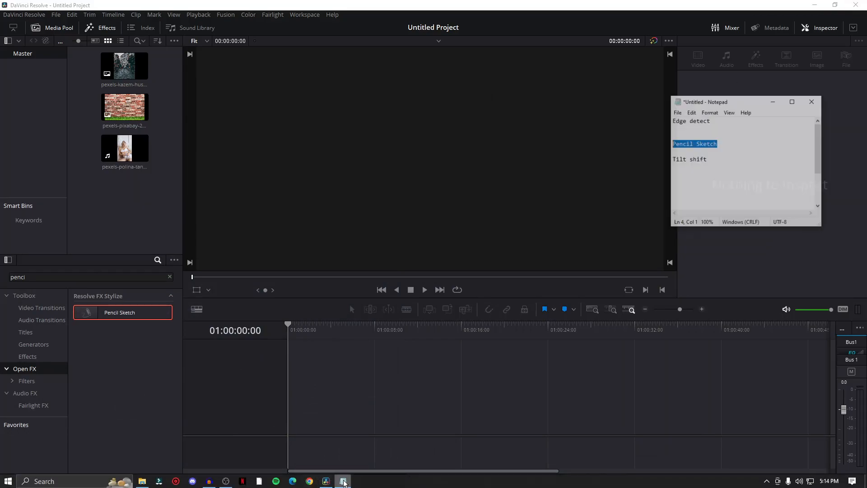
click(343, 481)
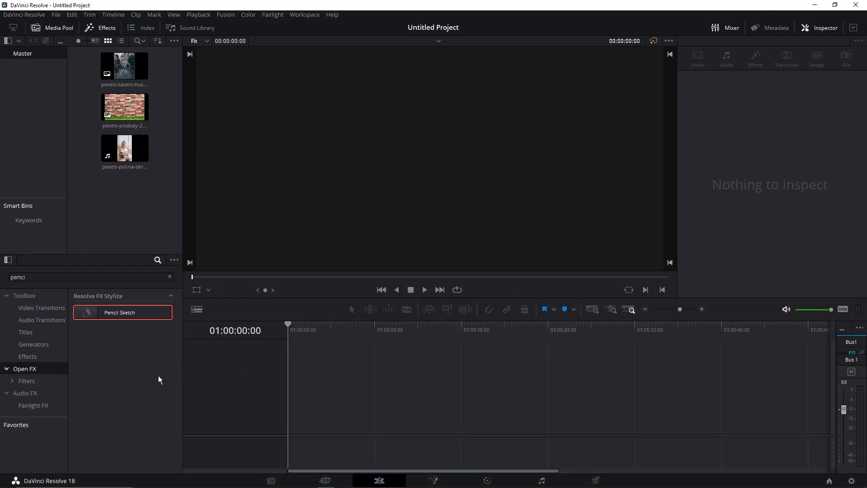
click(124, 66)
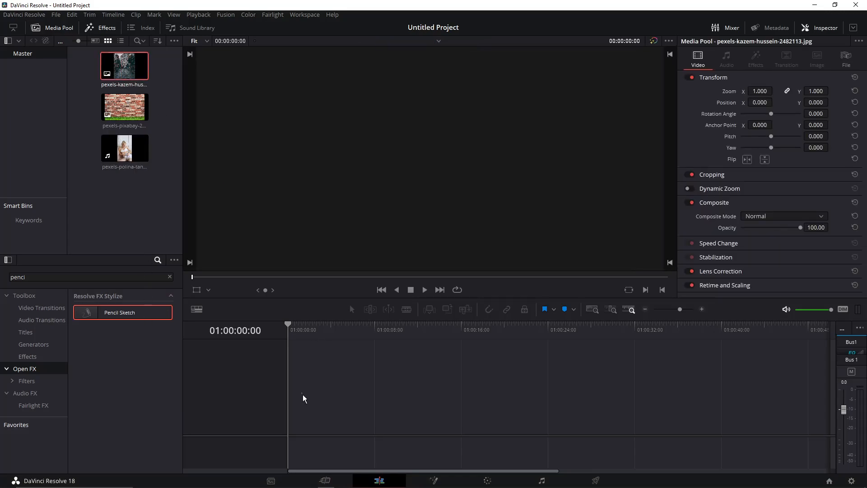
drag(124, 67, 310, 400)
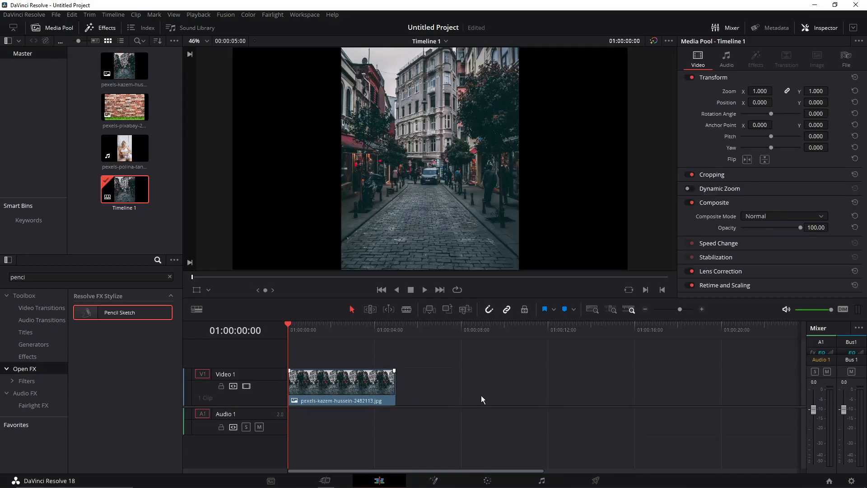
- Search the Open FX library for "tilt" and apply Tilt-Shift Blur to the street photo clip, declining the Studio purchase offer
click(360, 387)
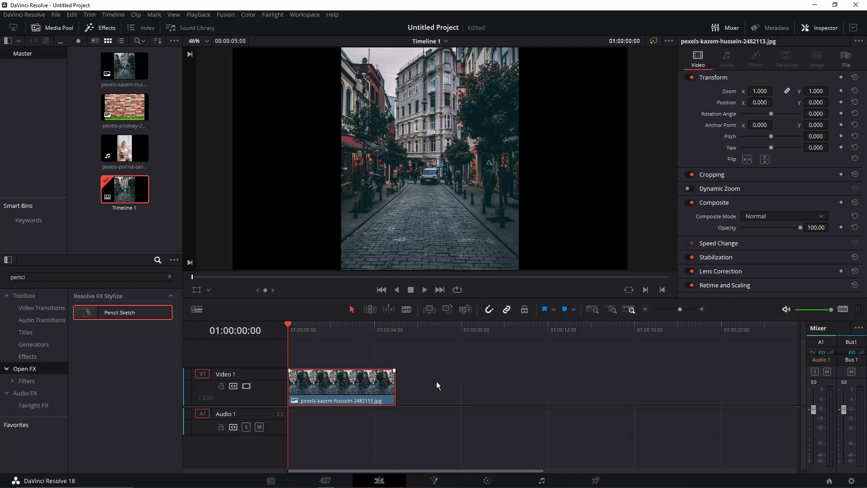
click(169, 277)
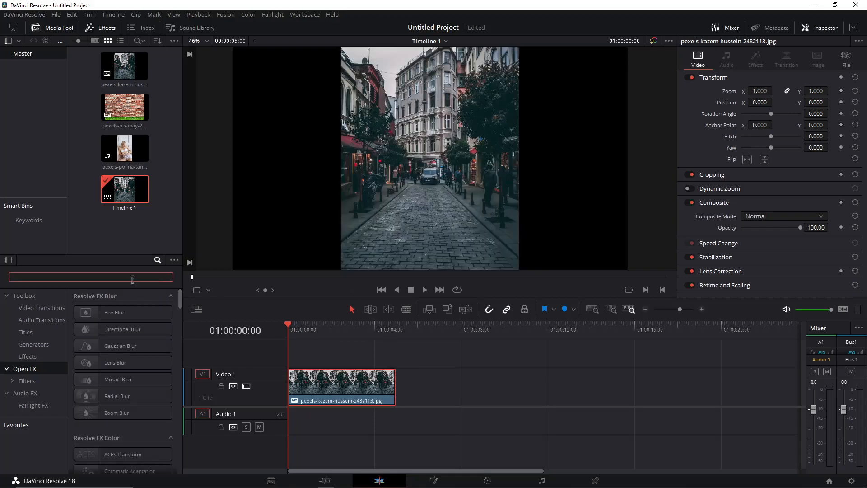
text(tilt)
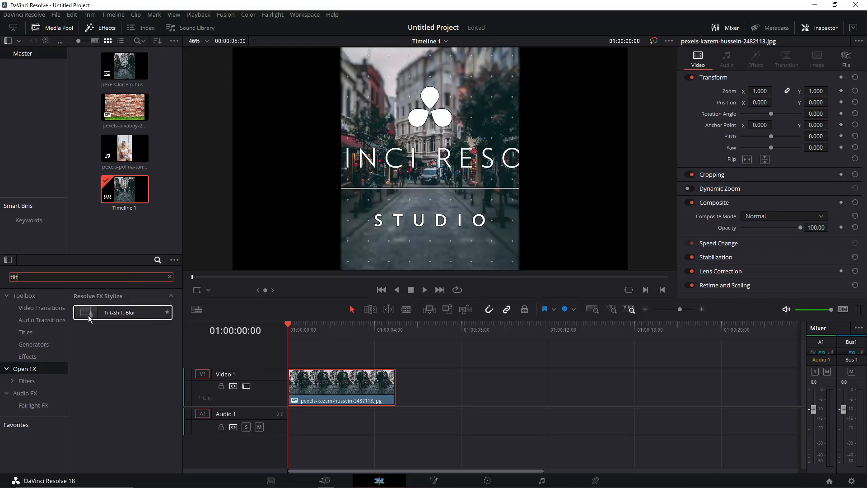
drag(152, 310, 375, 382)
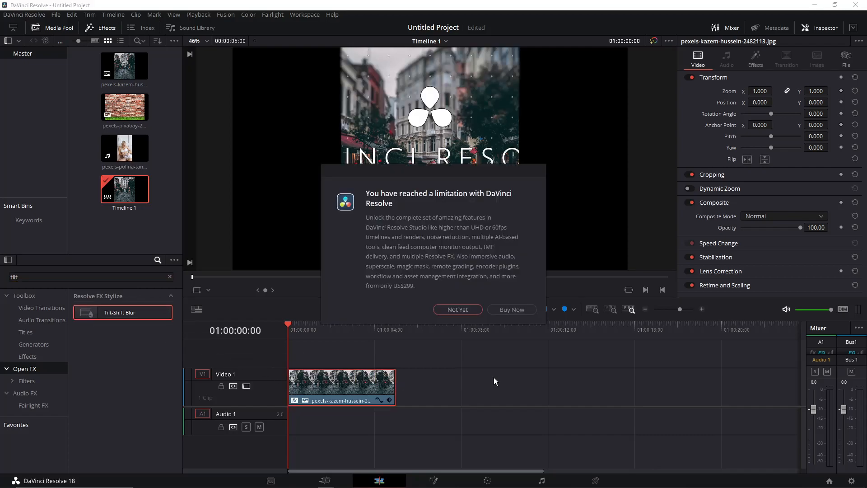
click(468, 310)
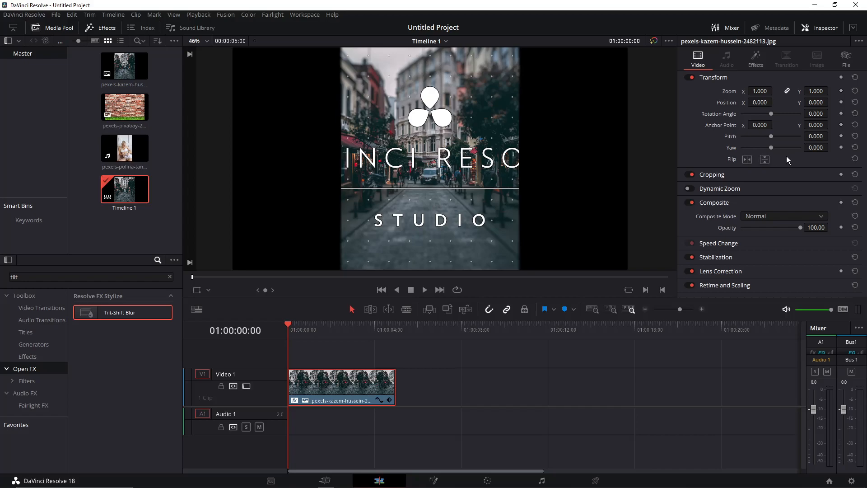
- Set the Tilt-Shift Blur's Center X to 0.729, Center Y to 0.868 and Blur Strength to 7.83
click(756, 58)
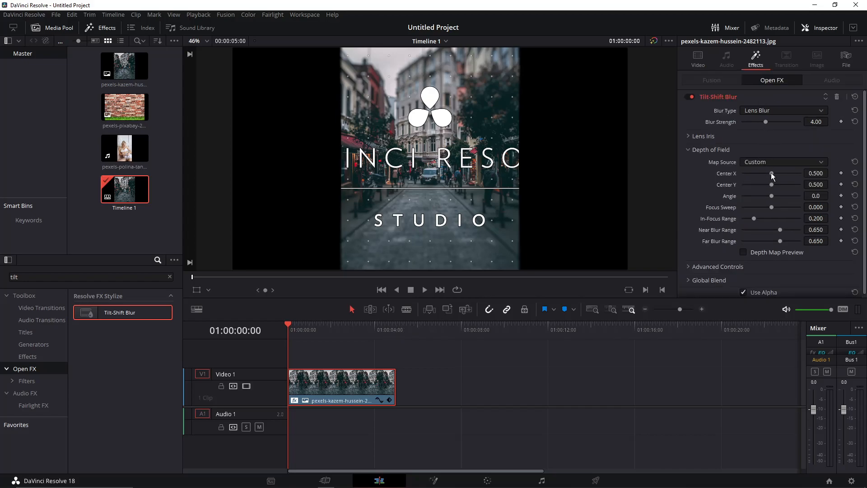
drag(771, 173, 796, 183)
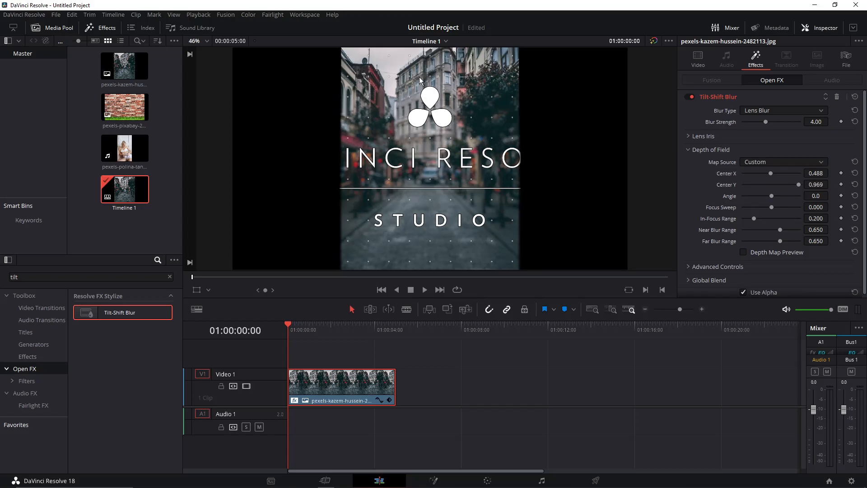
mouse_move(798, 182)
mouse_down()
mouse_move(772, 173)
mouse_move(785, 174)
mouse_up()
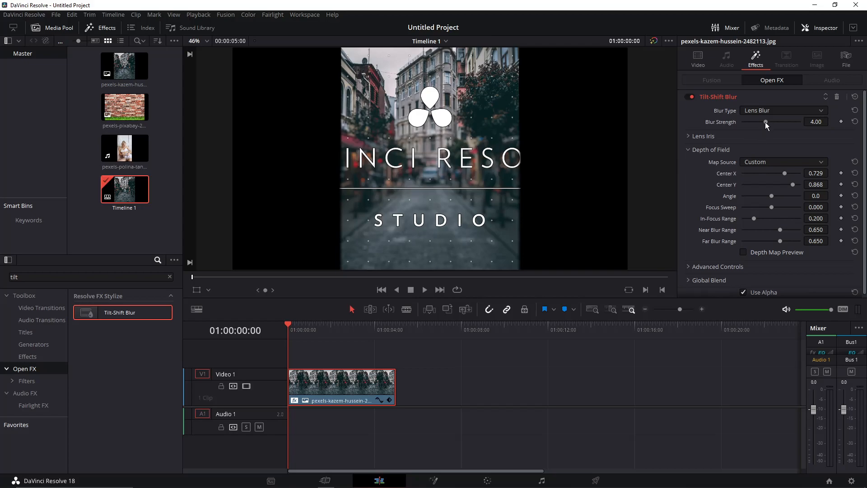
drag(765, 122, 787, 126)
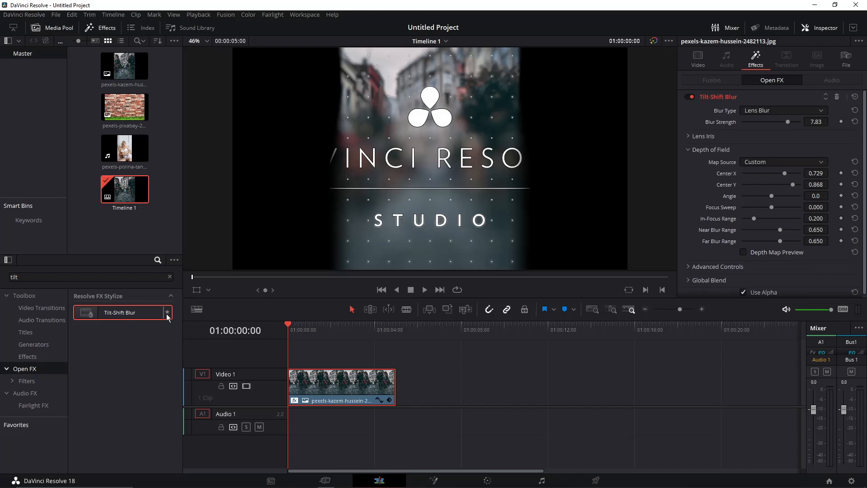
- Delete the street photo clip from the timeline and remove the emptied Timeline 1
right_click(388, 380)
click(460, 395)
right_click(389, 377)
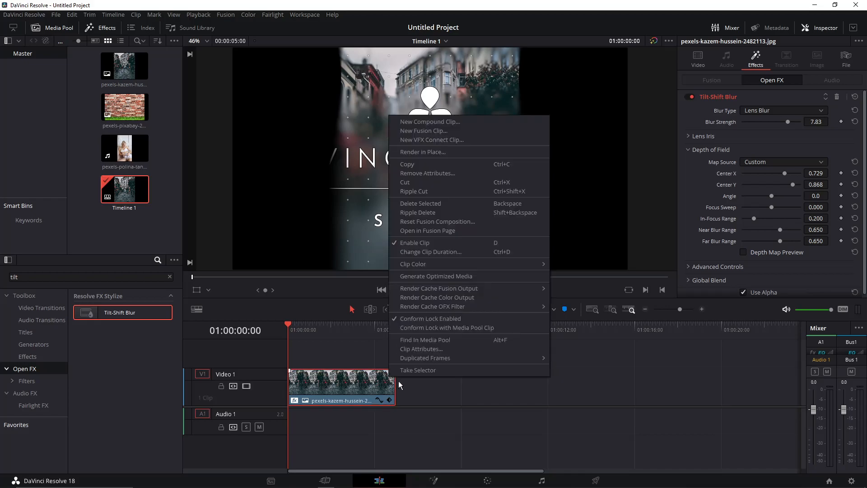
click(435, 404)
click(373, 377)
key(BackSpace)
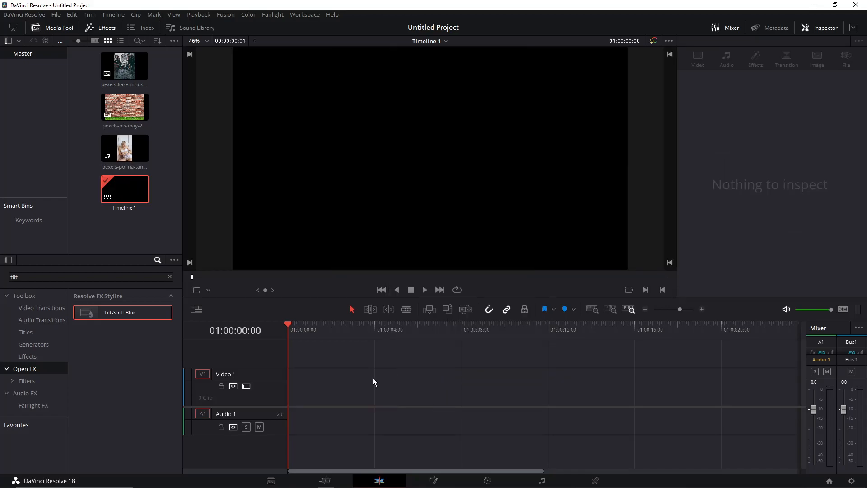
right_click(136, 190)
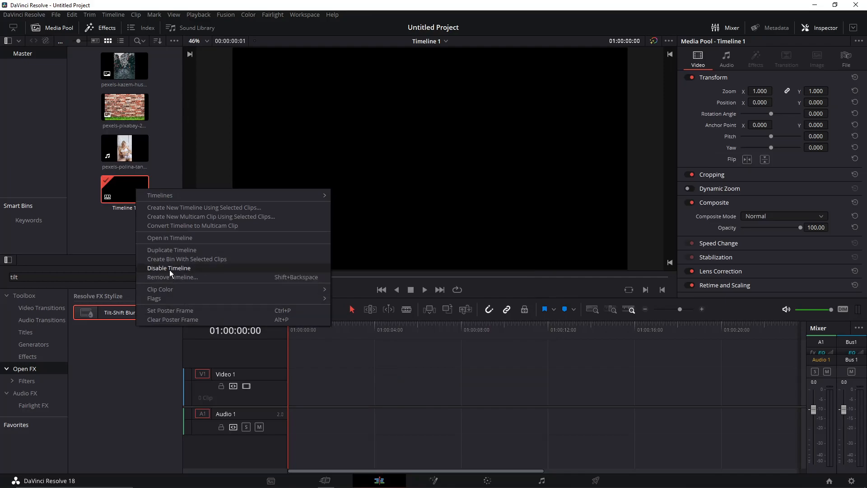
click(192, 277)
click(510, 274)
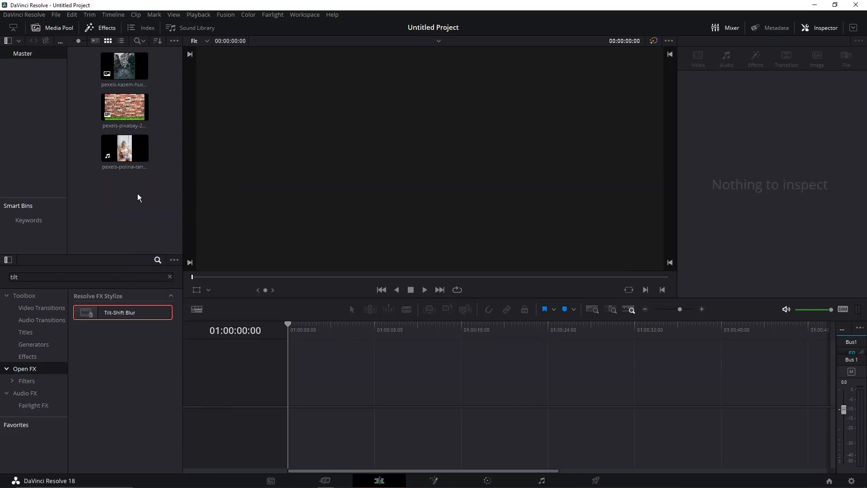
- Place the woman's video at the start of a new timeline, then unlink and delete its audio
drag(132, 155, 316, 398)
right_click(360, 415)
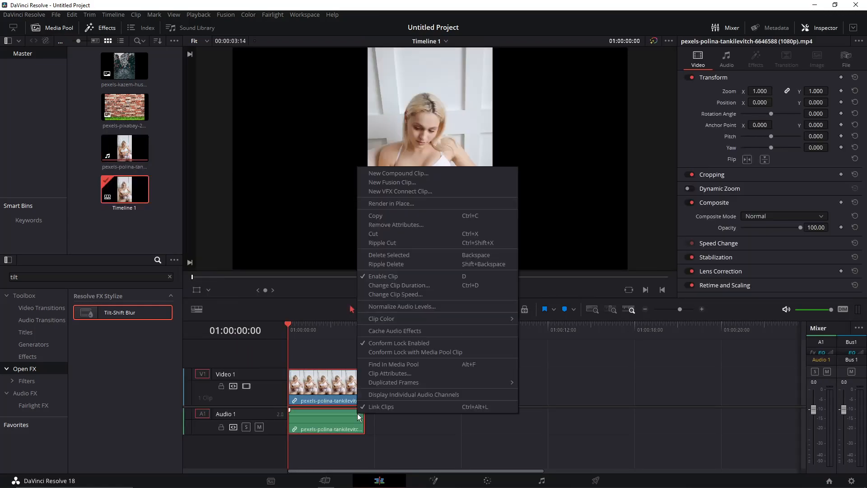
click(386, 408)
key(Delete)
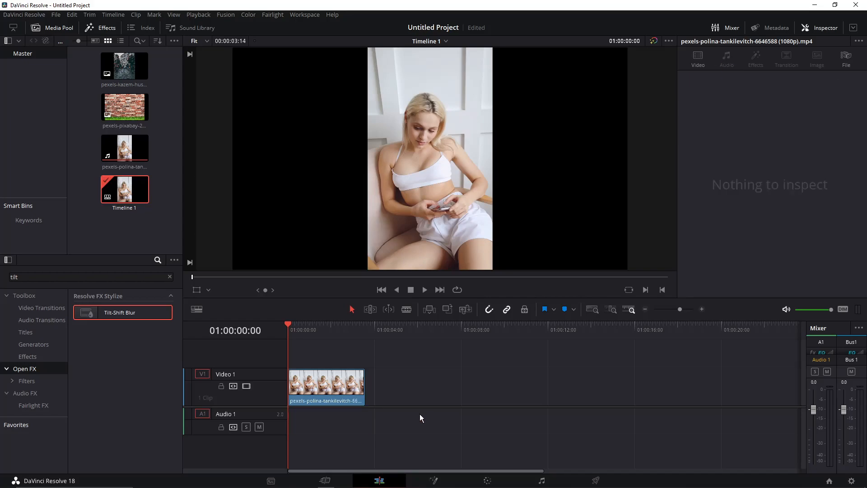
- Duplicate the woman's clip onto a new Video 2 track directly above and enlarge the video track area
click(332, 390)
drag(334, 389, 339, 353)
click(427, 358)
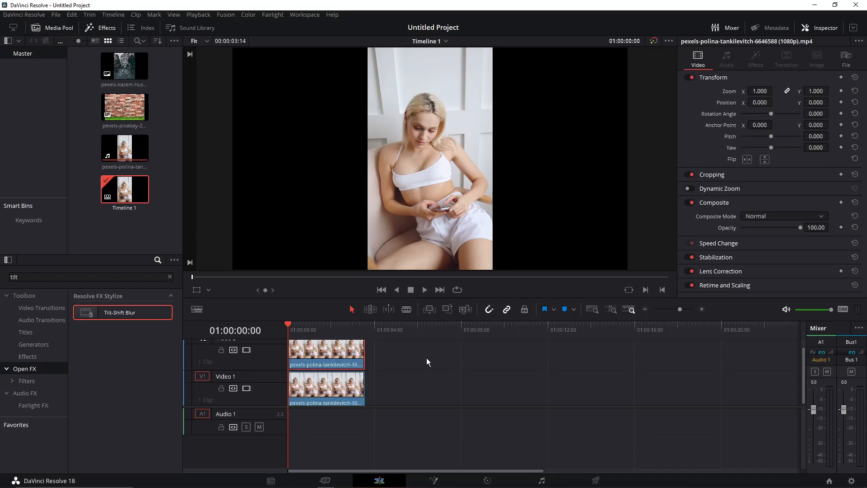
scroll(287, 351, up, 1)
drag(414, 406, 403, 454)
scroll(403, 455, down, 1)
- Trim a little off the start of the Video 2 clip and delete the woman's clip on Video 1
mouse_move(289, 381)
mouse_down()
mouse_move(313, 381)
mouse_move(304, 381)
mouse_up()
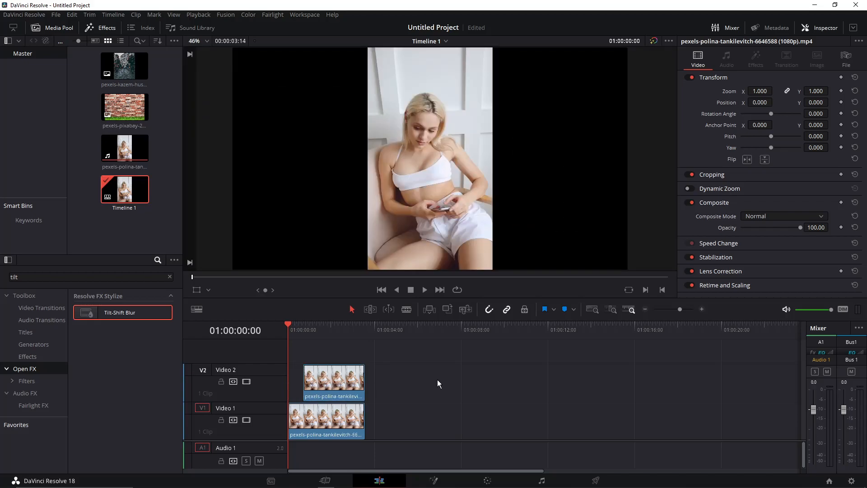
click(334, 422)
key(Delete)
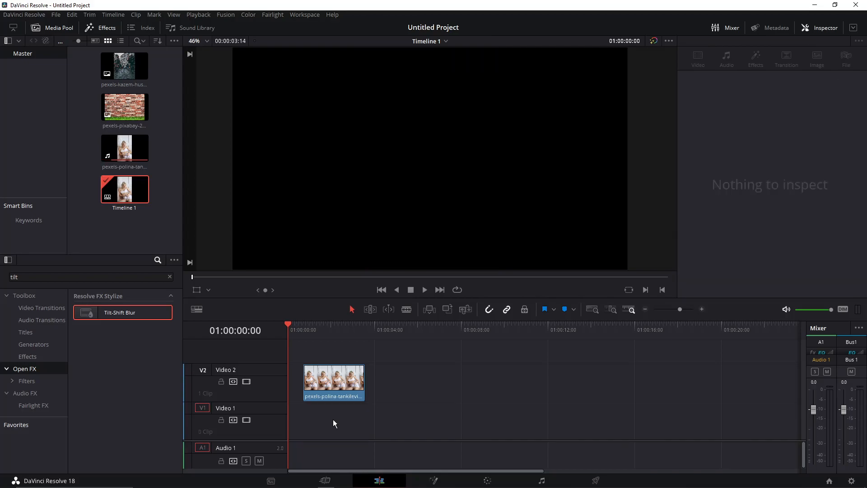
- Replace the Open FX library search text with "dep" to find the Depth Map effect
click(88, 277)
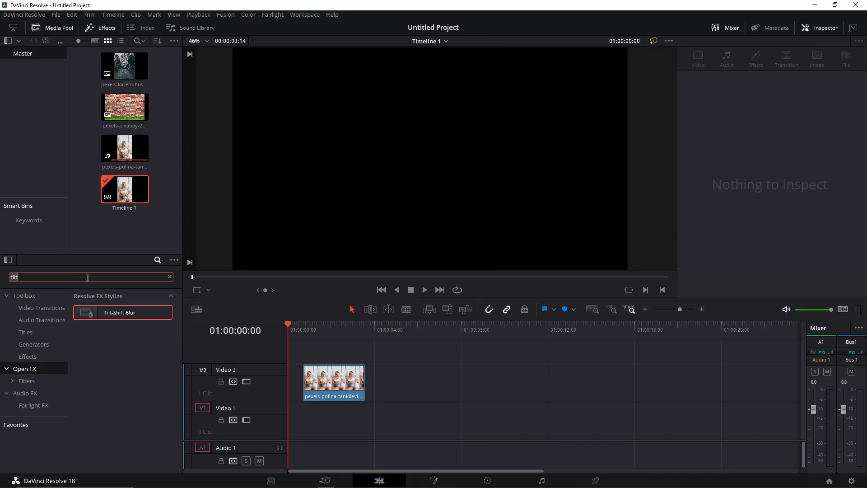
key(BackSpace)
key(BackSpace)
key(BackSpace)
key(BackSpace)
text(dep)
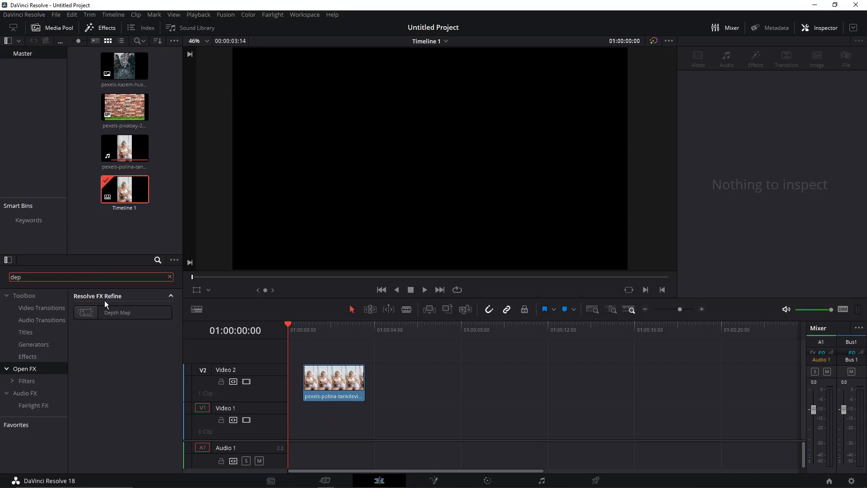
- Extend the Video 2 clip back to the timeline start and apply Depth Map to it, declining the Studio purchase offer
drag(304, 381, 286, 381)
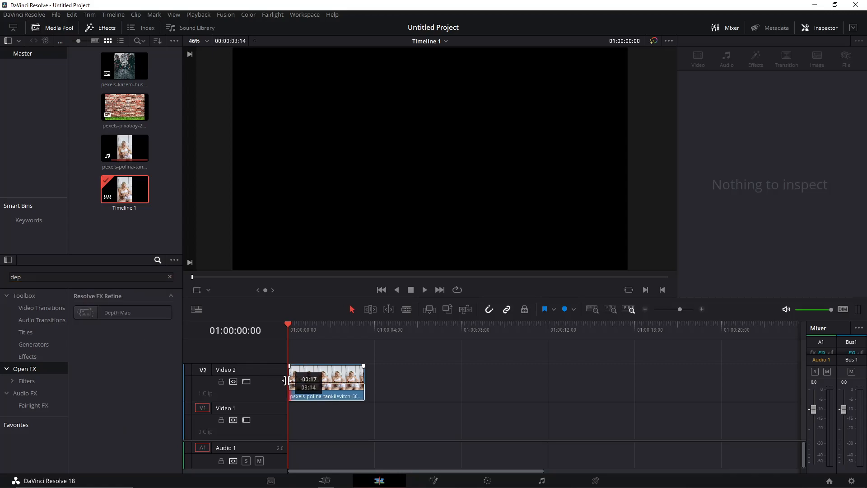
drag(131, 314, 300, 378)
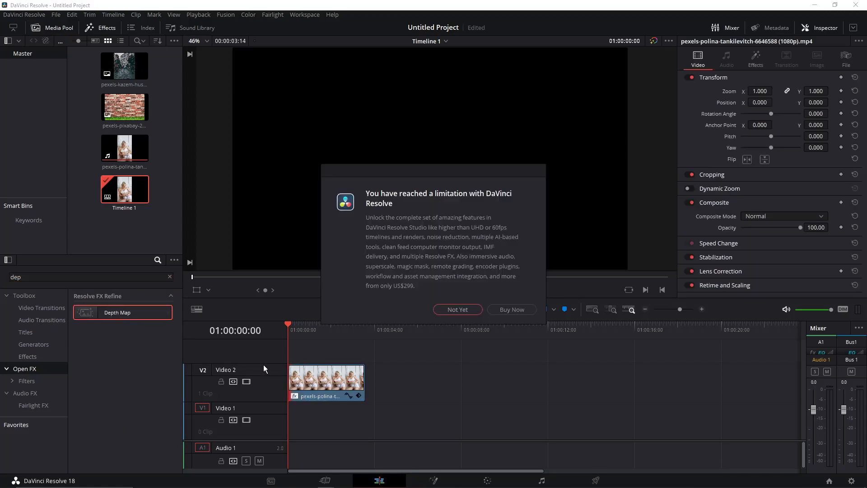
click(457, 309)
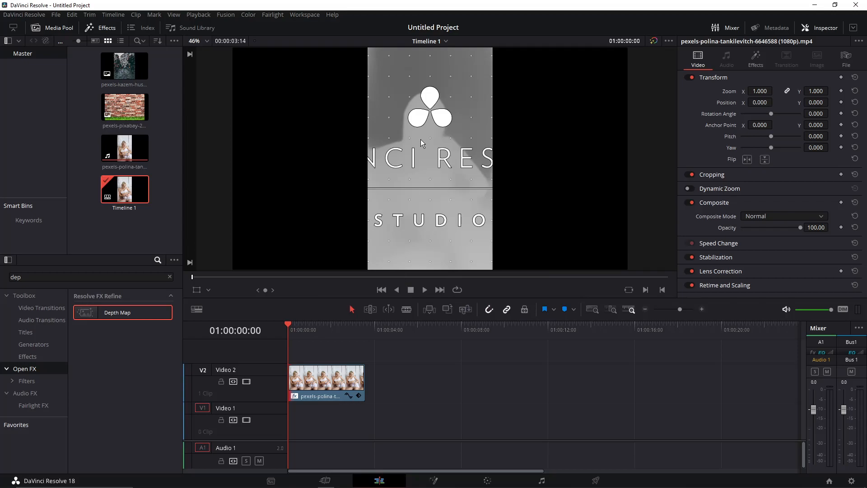
- Turn off Depth Map Preview and enable Adjust Map Levels with Far Limit 0.458 and Near Limit 0.806
click(756, 59)
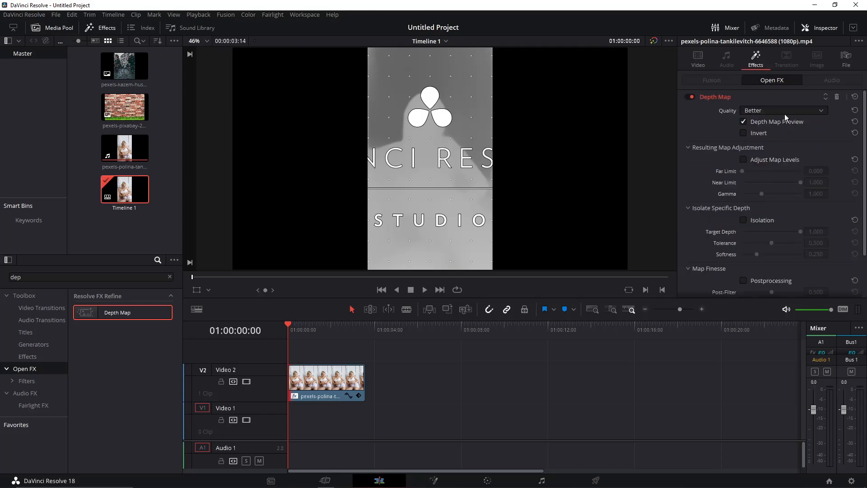
click(744, 122)
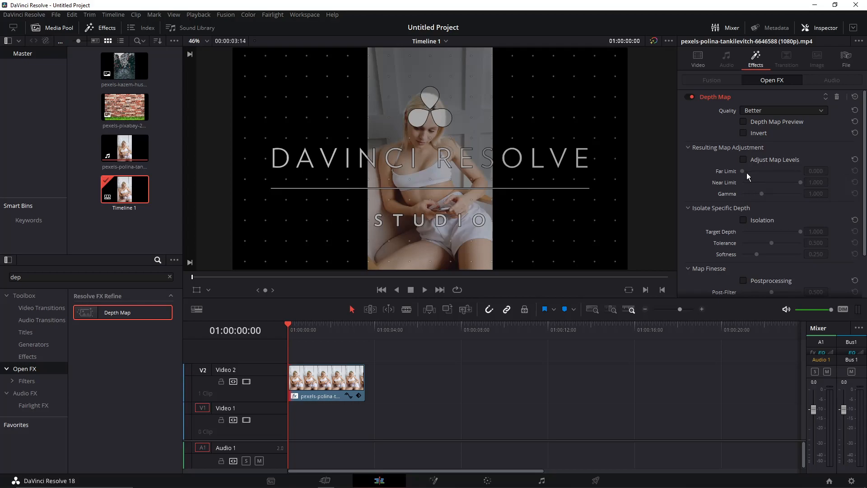
click(744, 161)
drag(741, 173, 769, 172)
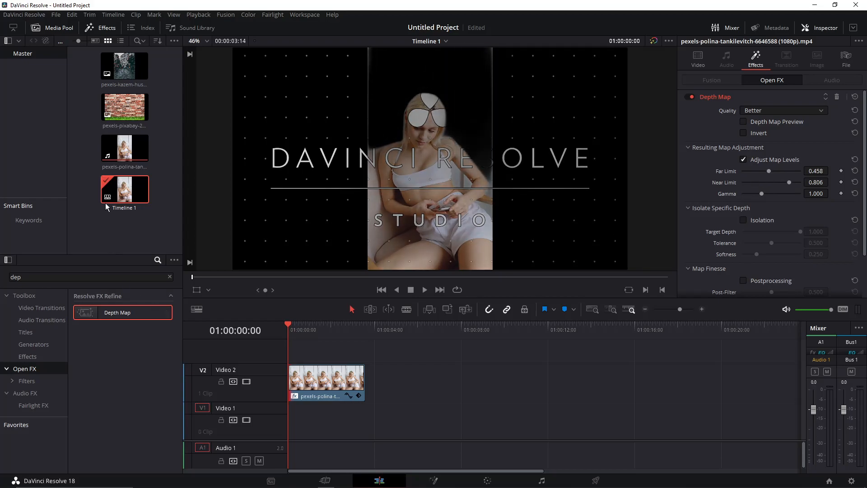
- Place the brick wall photo on Video 1 and set the Video 2 clip's Depth Map to Far Limit 0.465 and Near Limit 0.543
click(124, 65)
drag(113, 129, 291, 431)
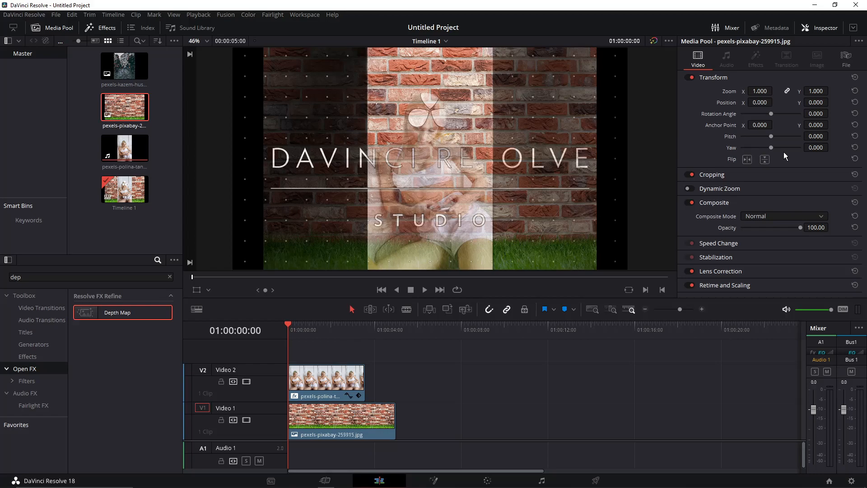
click(337, 386)
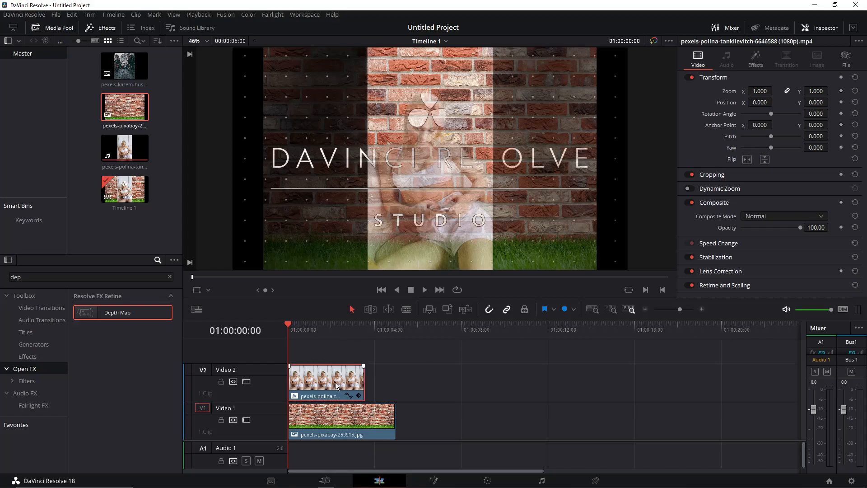
click(750, 59)
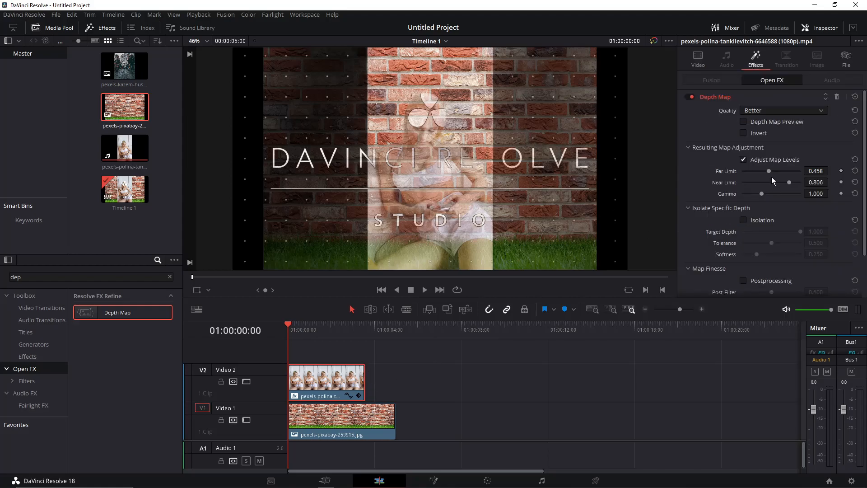
mouse_move(769, 171)
mouse_down()
mouse_move(779, 172)
mouse_move(759, 172)
mouse_move(788, 181)
mouse_move(761, 170)
mouse_move(770, 171)
mouse_up()
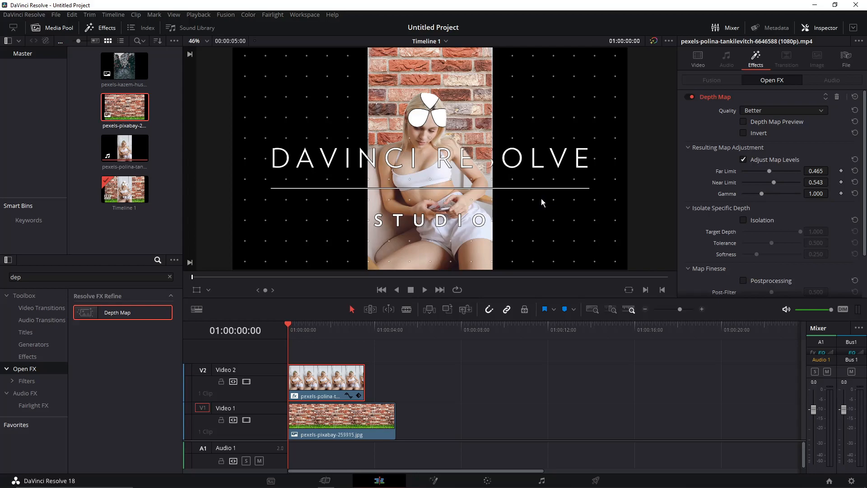
- Review the effect names in the Notepad notes and search the Open FX library for "map"
click(343, 485)
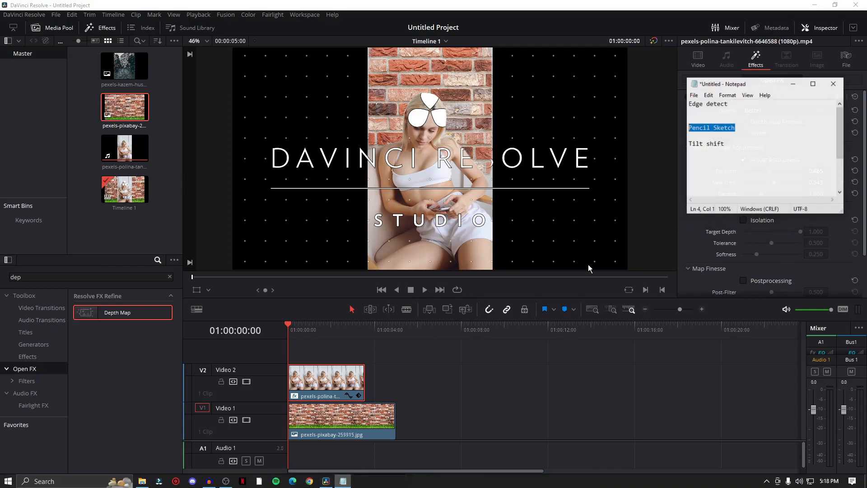
drag(745, 98, 689, 96)
drag(746, 120, 689, 120)
drag(736, 136, 696, 135)
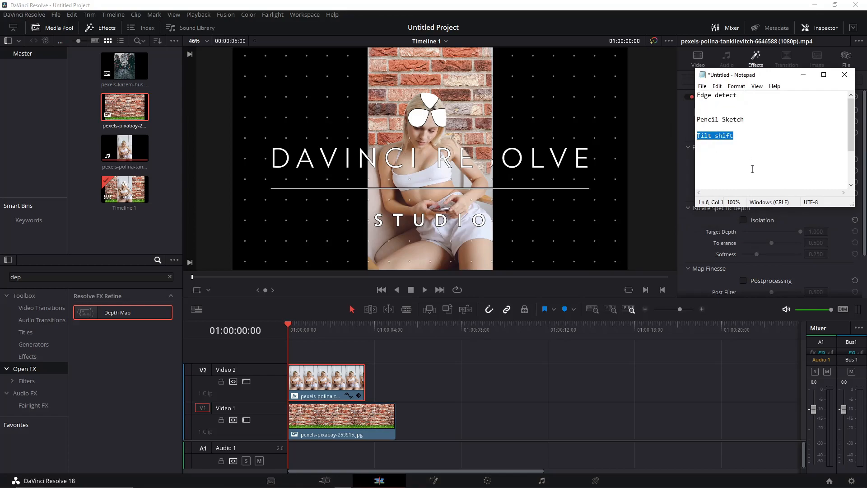
click(170, 276)
text(map)
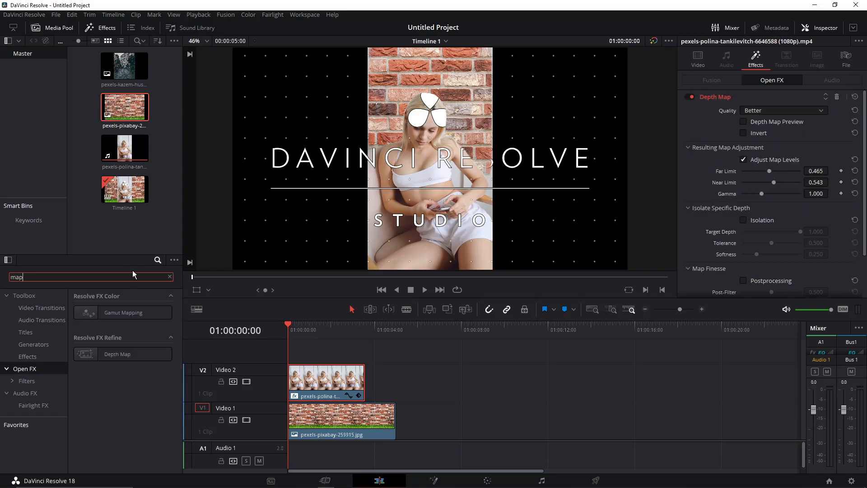
click(135, 405)
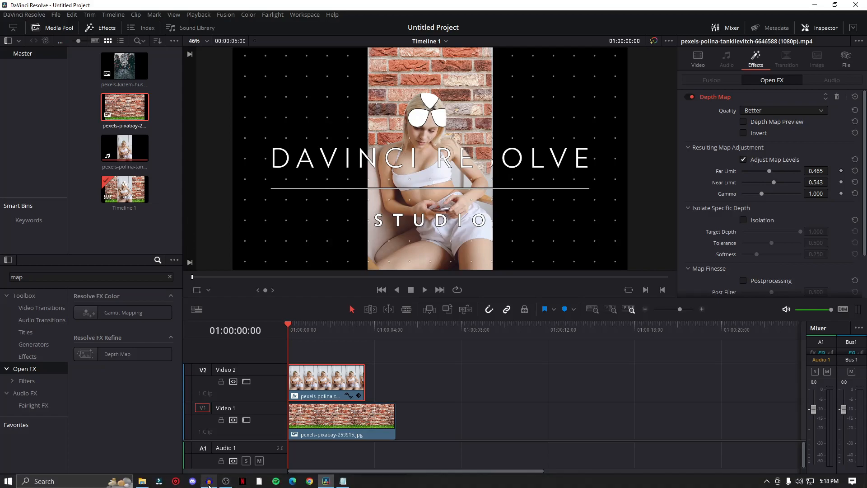
click(209, 481)
click(208, 481)
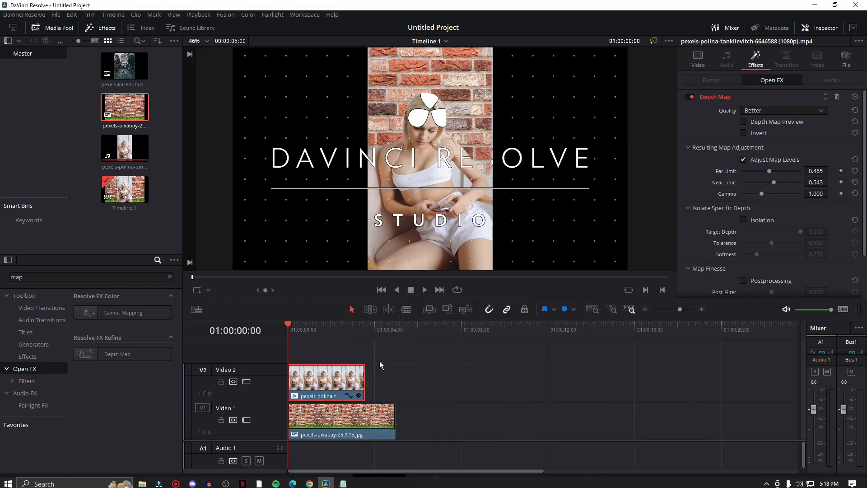
- Delete the brick wall photo from Video 1 and the woman's clip from Video 2
click(367, 424)
right_click(368, 423)
click(502, 437)
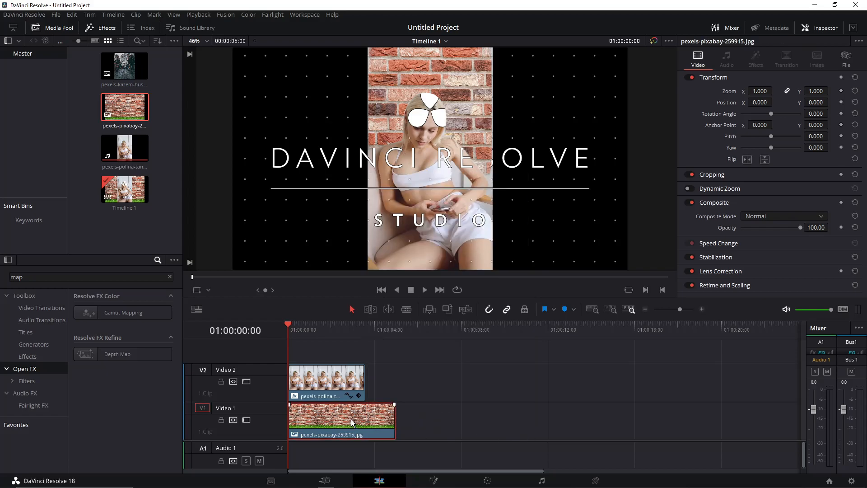
key(Delete)
click(346, 384)
key(Delete)
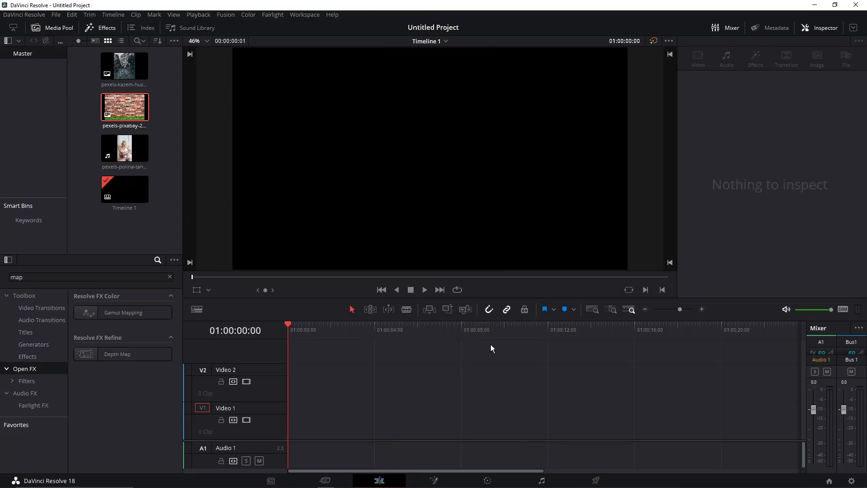
mouse_move(254, 485)
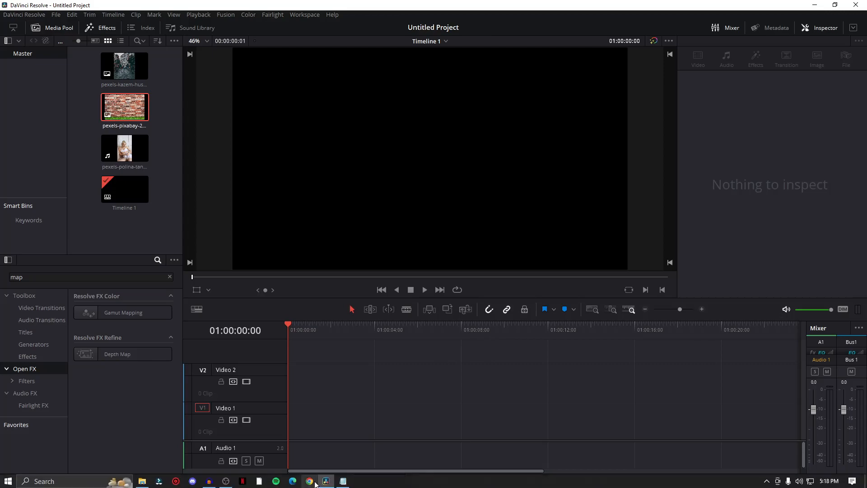